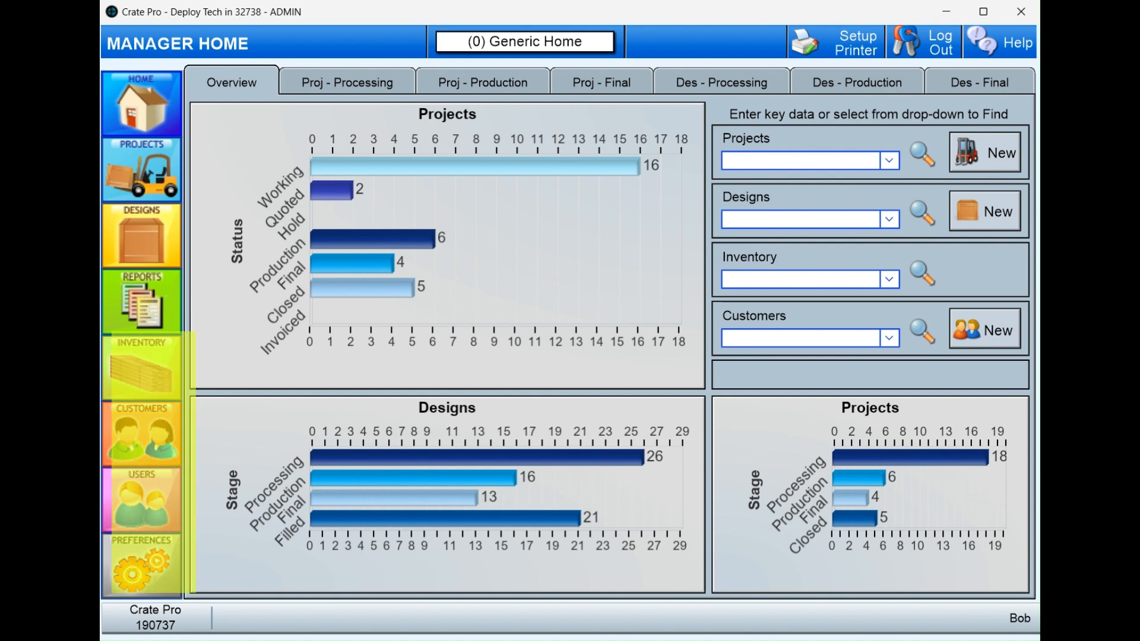
- Start a new design using style LPO-101 from the Crates segment
left_click(130, 237)
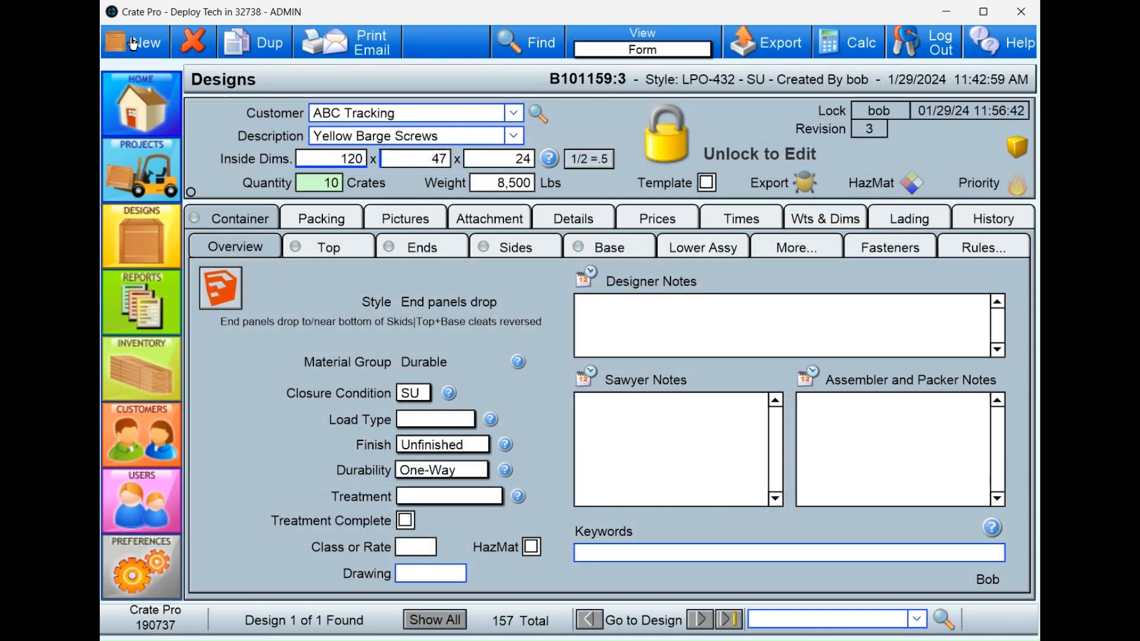
left_click(148, 45)
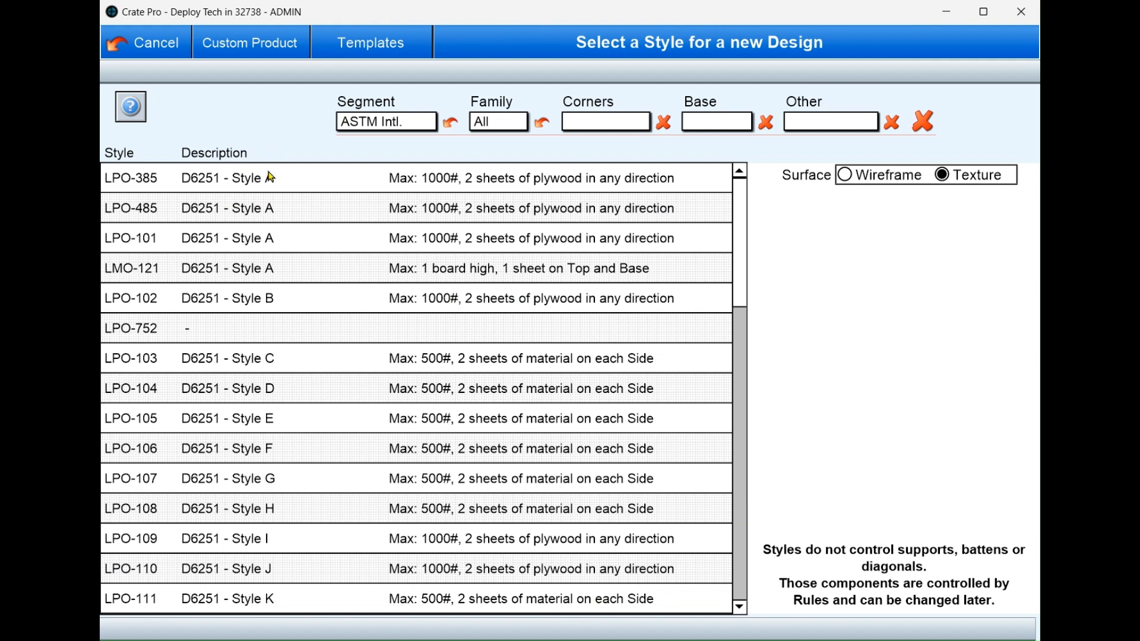
left_click(212, 255)
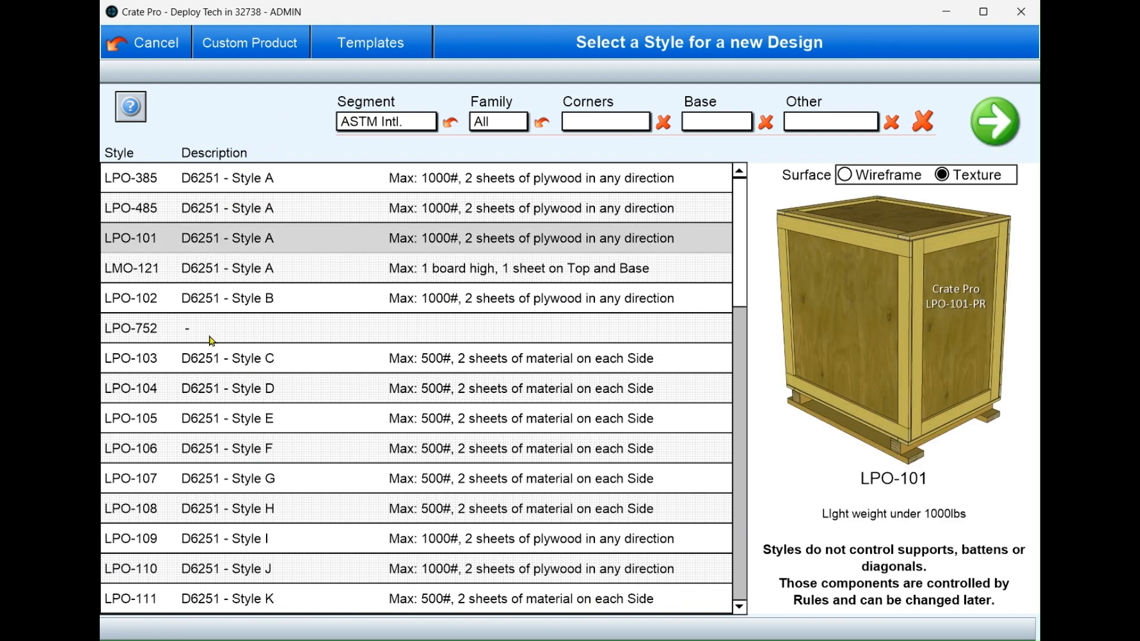
left_click(209, 362)
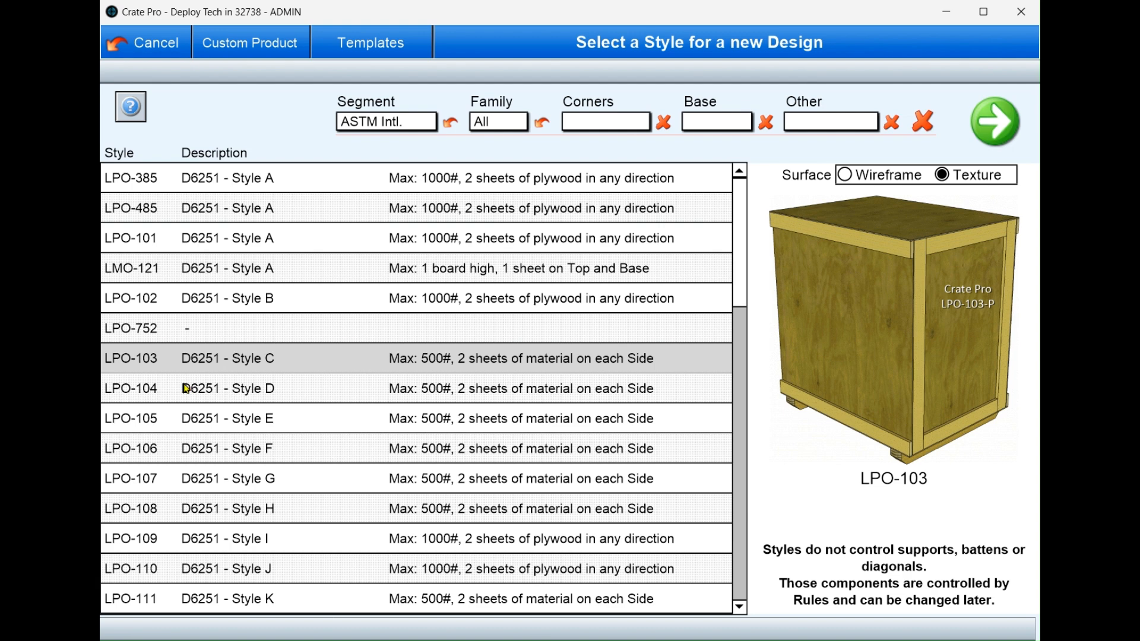
left_click(136, 109)
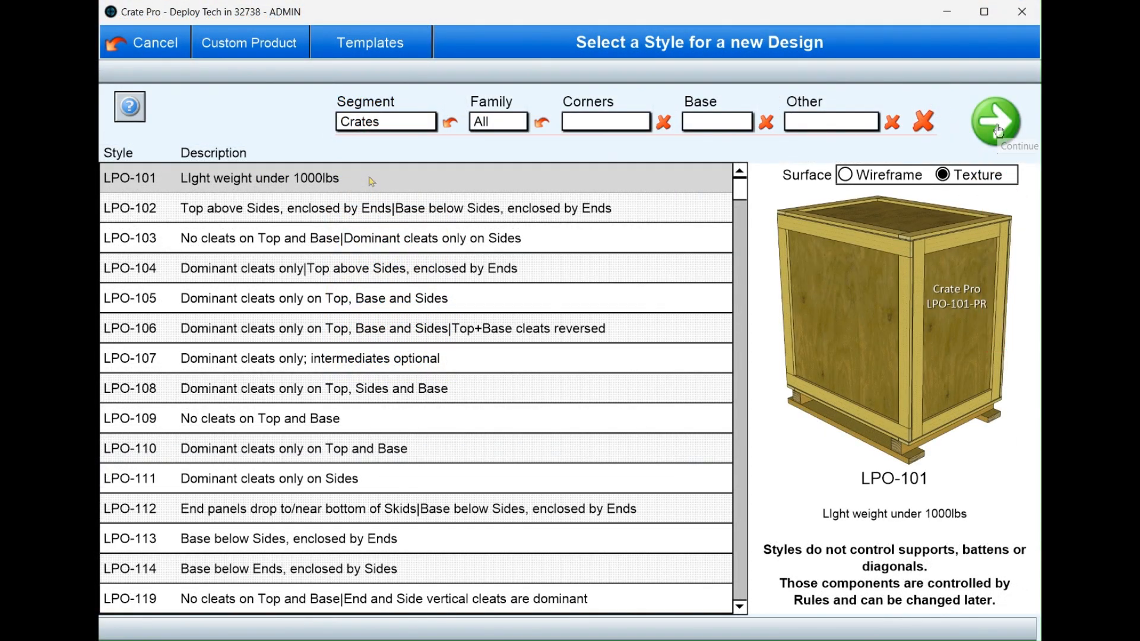
left_click(998, 131)
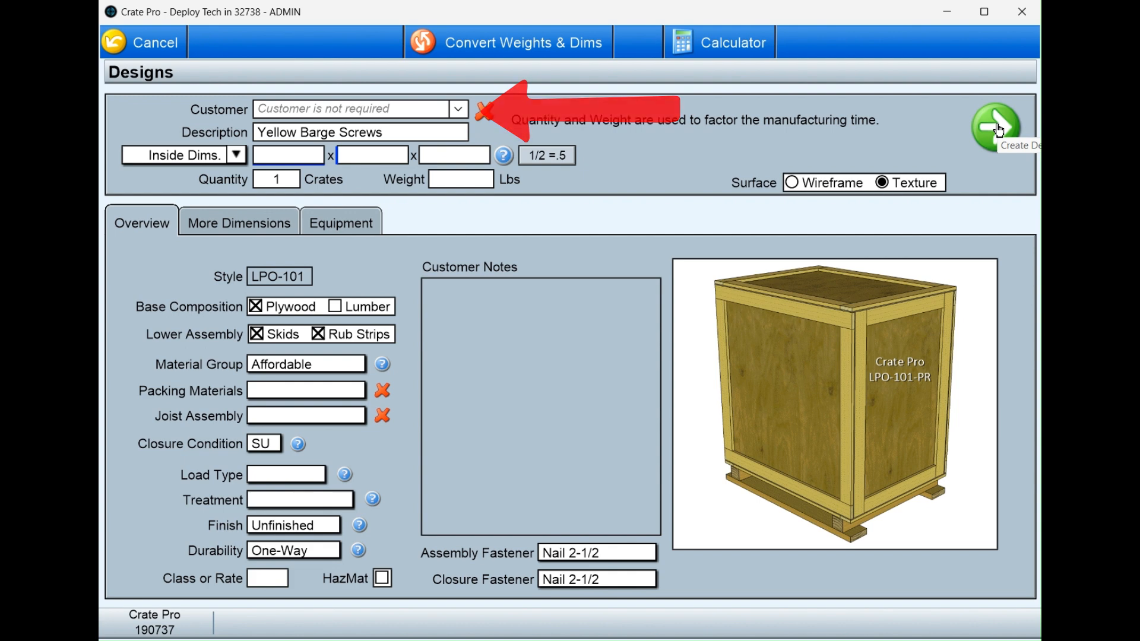
- Assign Prefered Customer to the design and change the description to Yellow Barge Screws 6543
left_click(462, 111)
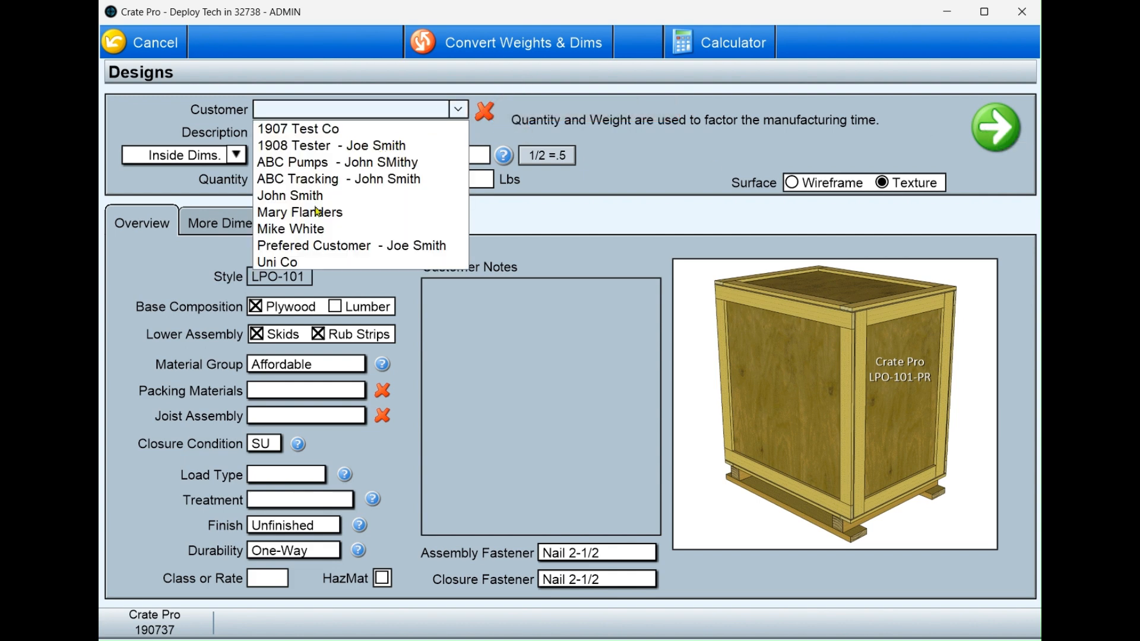
left_click(305, 245)
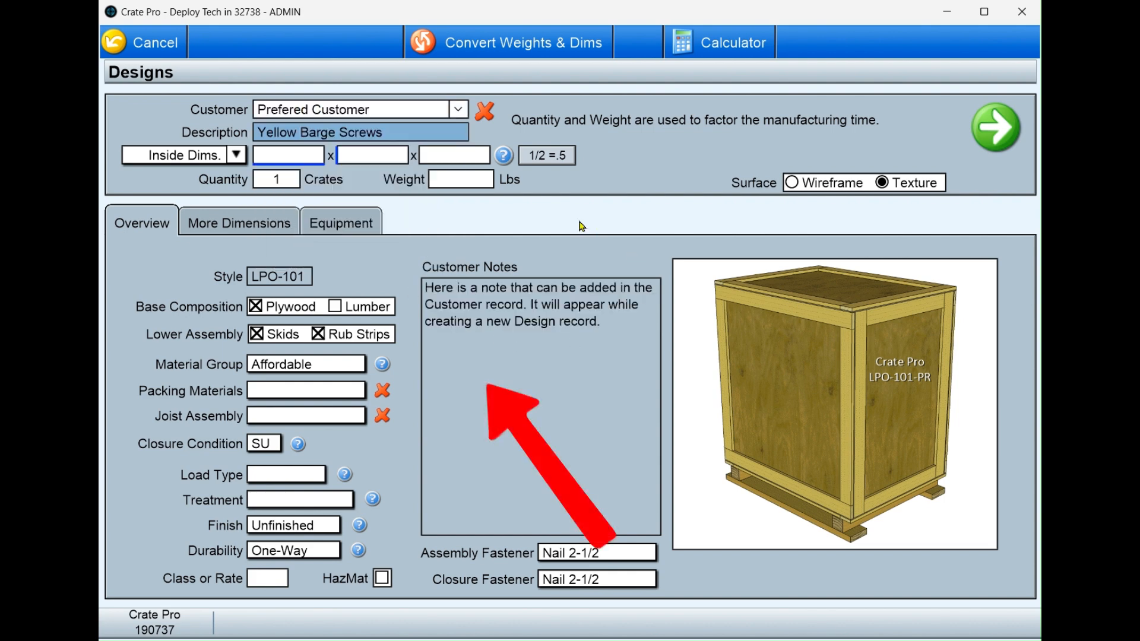
left_click(485, 113)
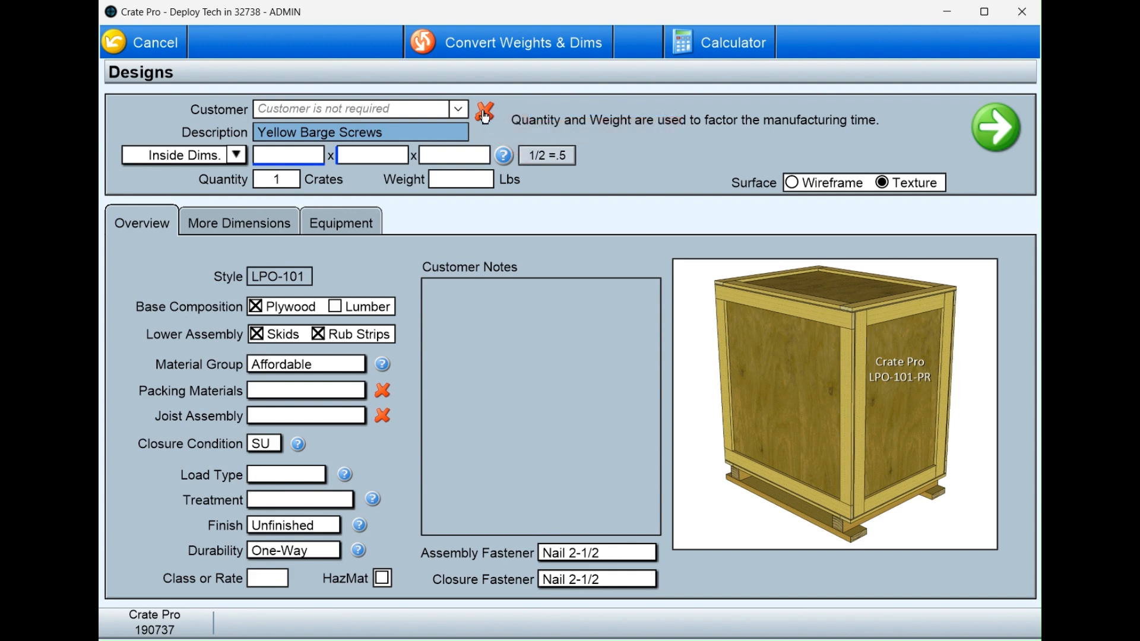
left_click(398, 140)
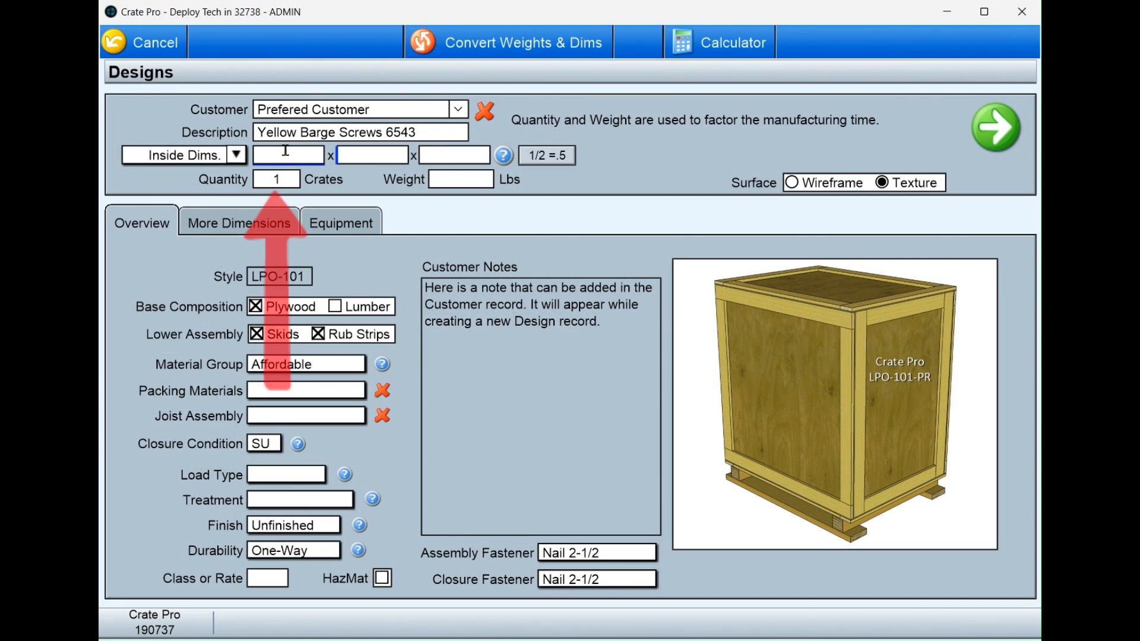
- Set the inside dimensions to 42 x 36 x 24 and the weight to 1200 lbs
type("42")
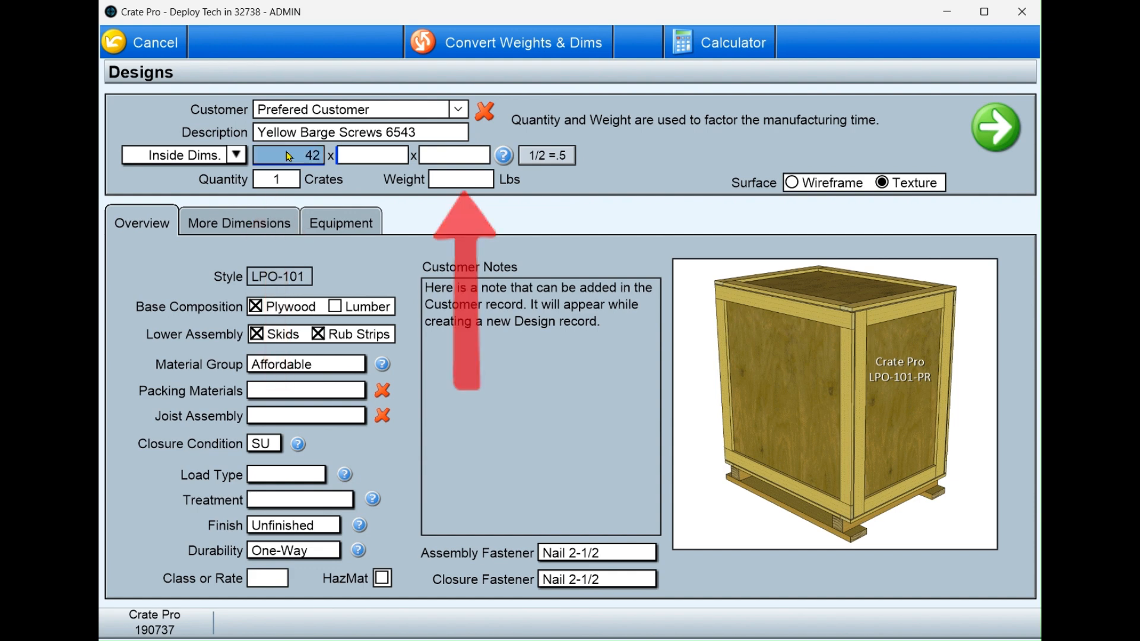
type("3624")
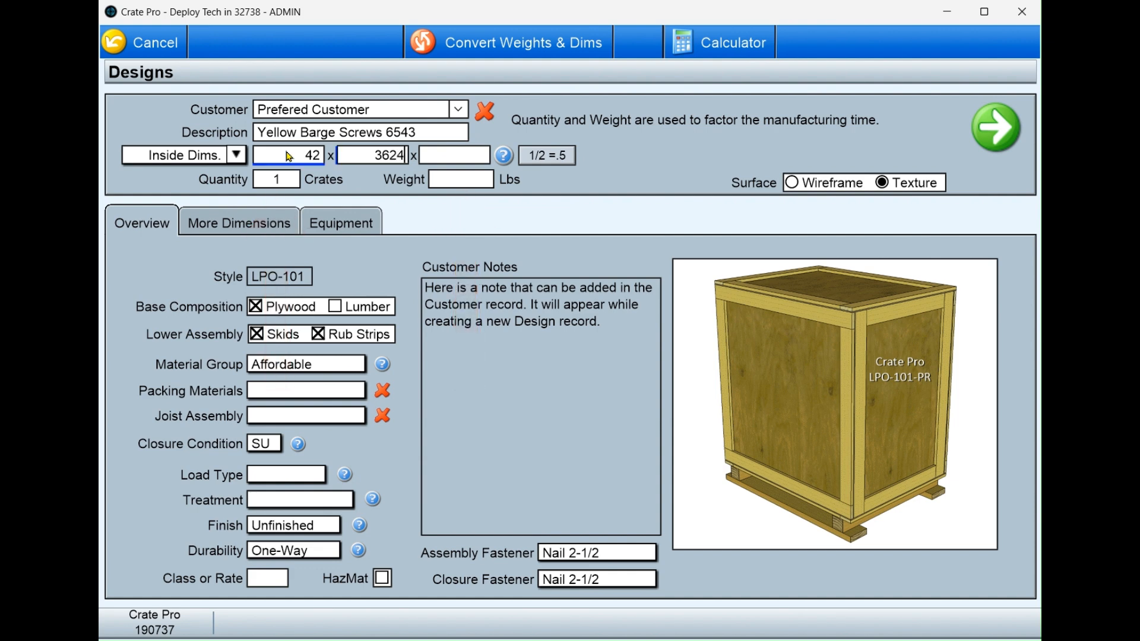
type("1200")
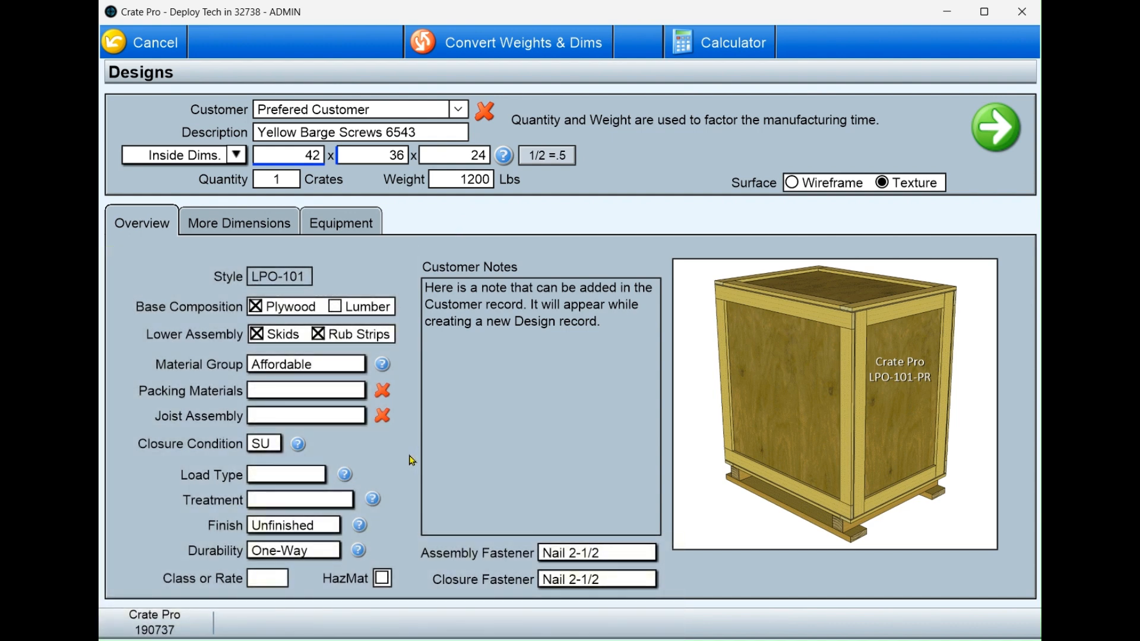
- Configure the crate with a Lumber base, no Rub Strips and the Durable material group, and create the design
left_click(335, 306)
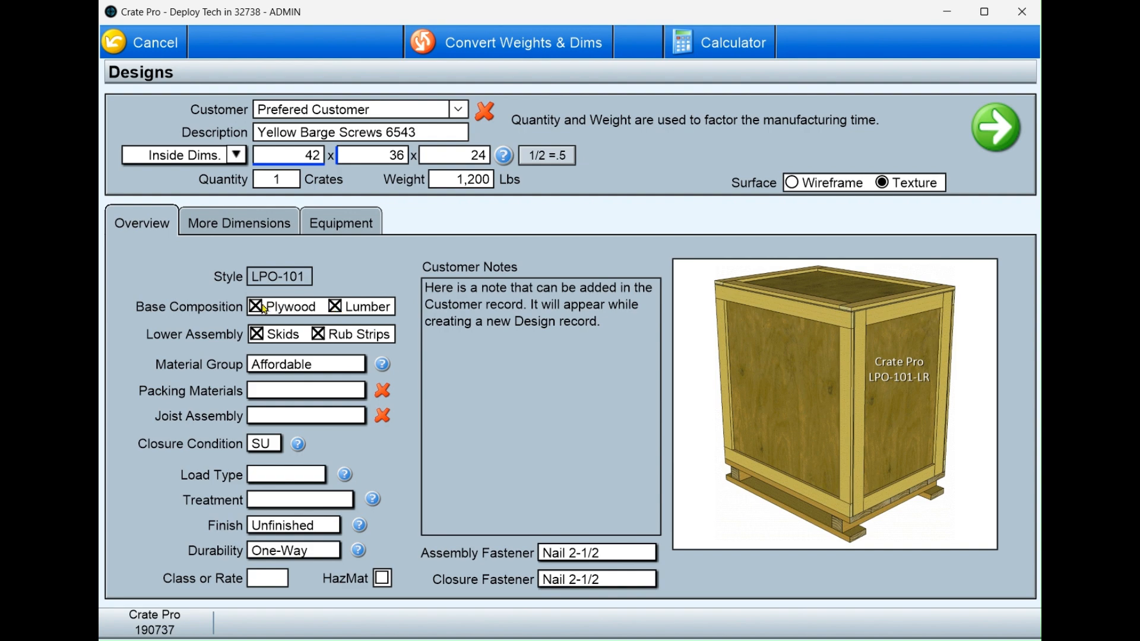
left_click(319, 335)
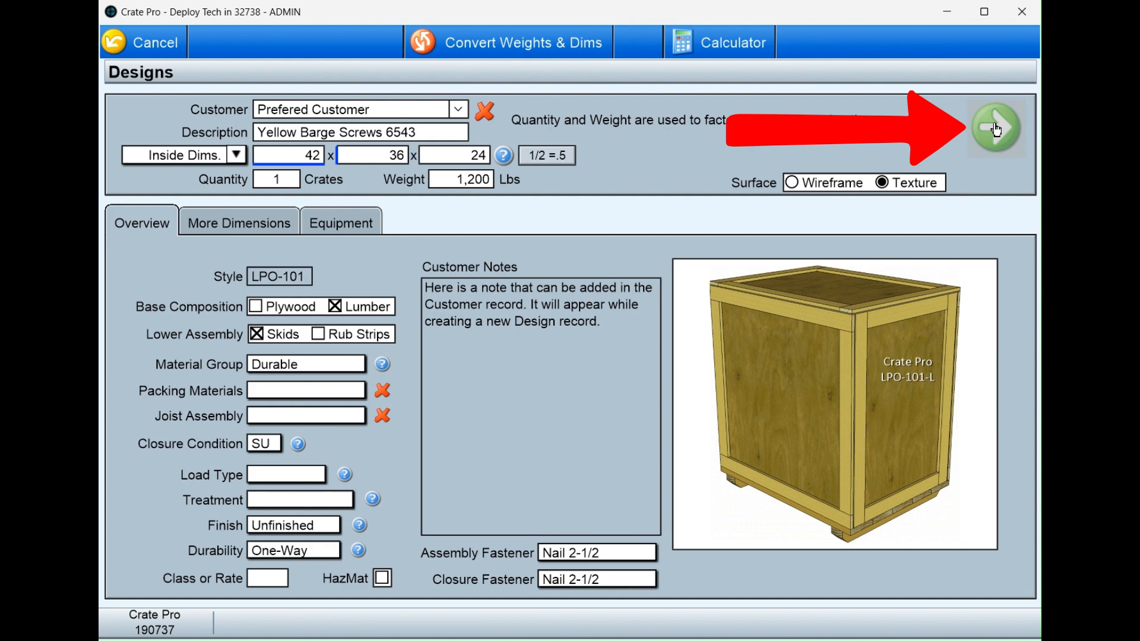
left_click(997, 130)
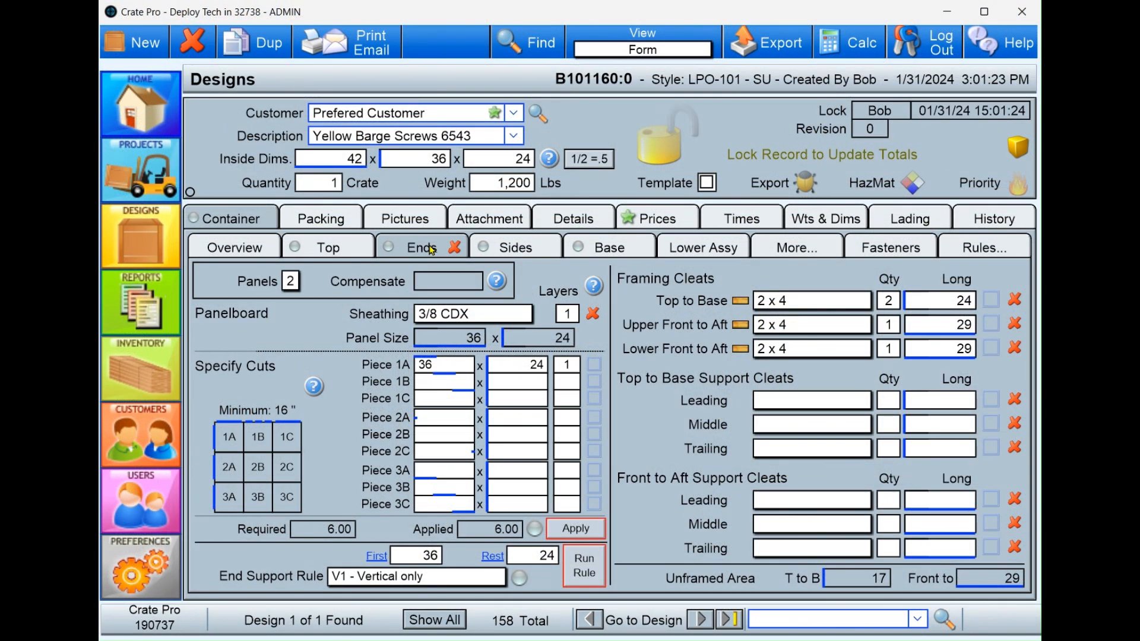
- Check the side panel components, and set the base to seven 2 x 6 boards plus one 2 x 2
left_click(518, 248)
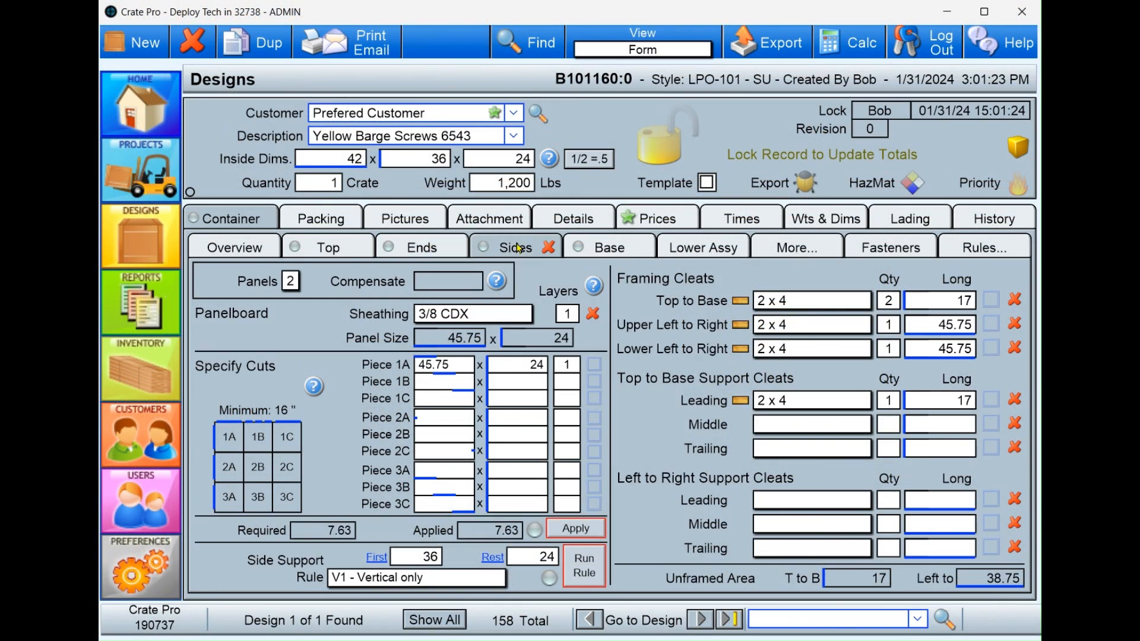
left_click(609, 247)
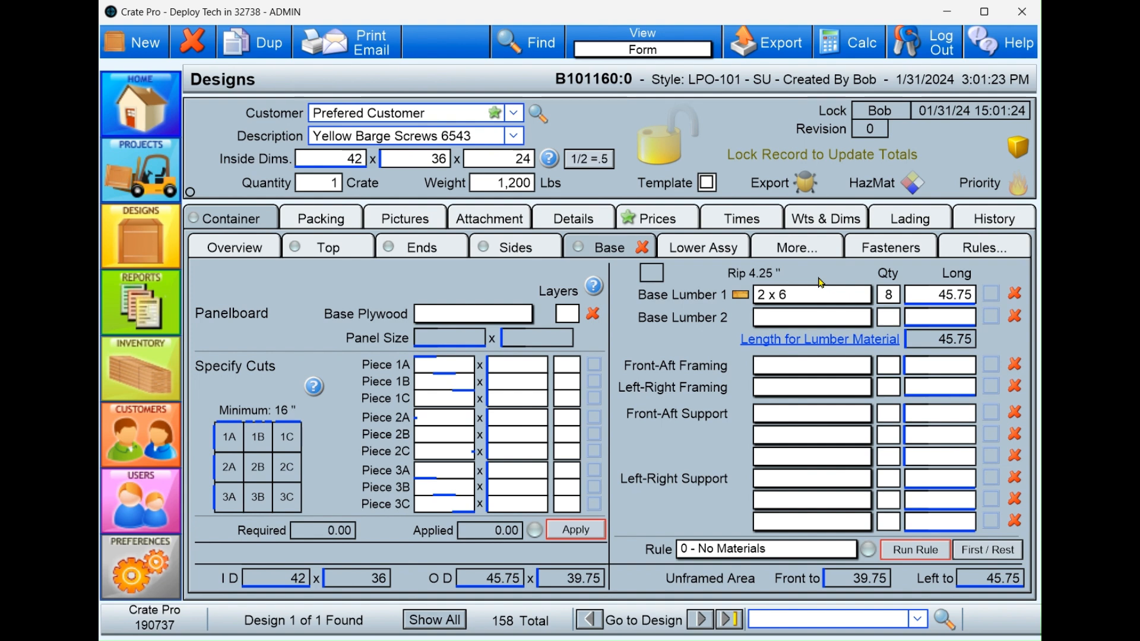
double_click(895, 291)
type("7")
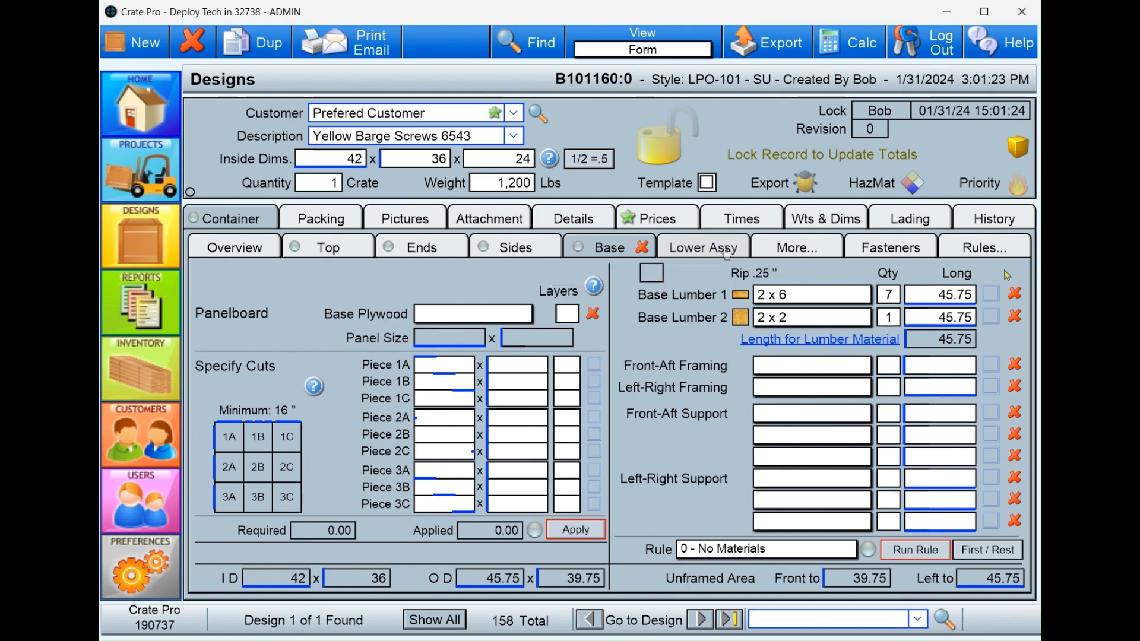
- Change Skid 1 to 2 x 4 with its board orientation toggled, and view the design's fasteners
left_click(703, 248)
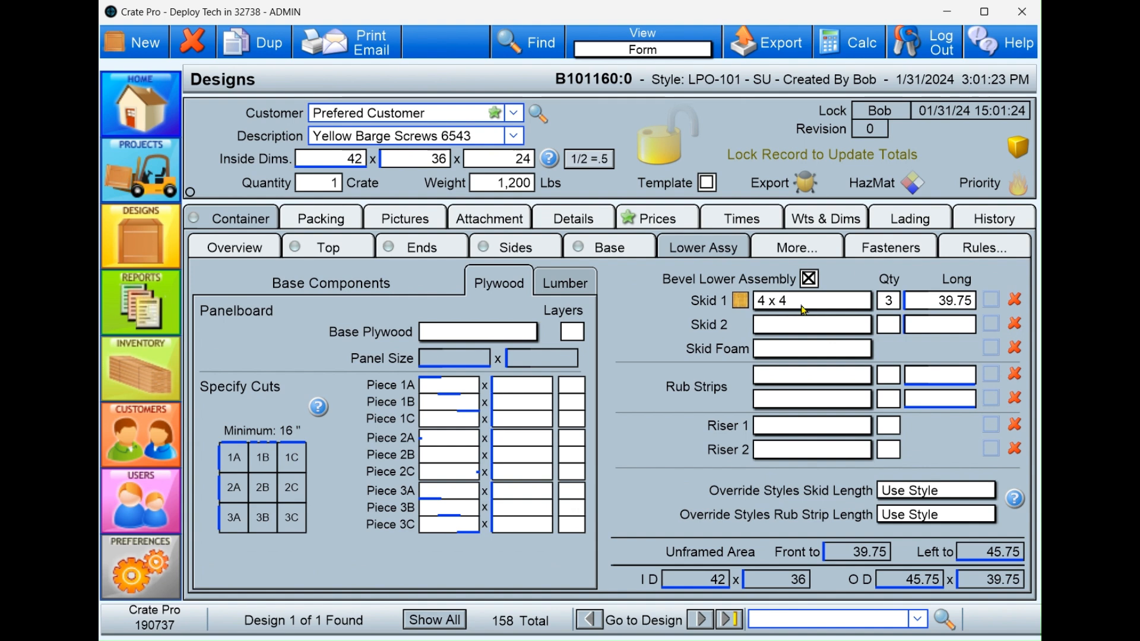
left_click(783, 450)
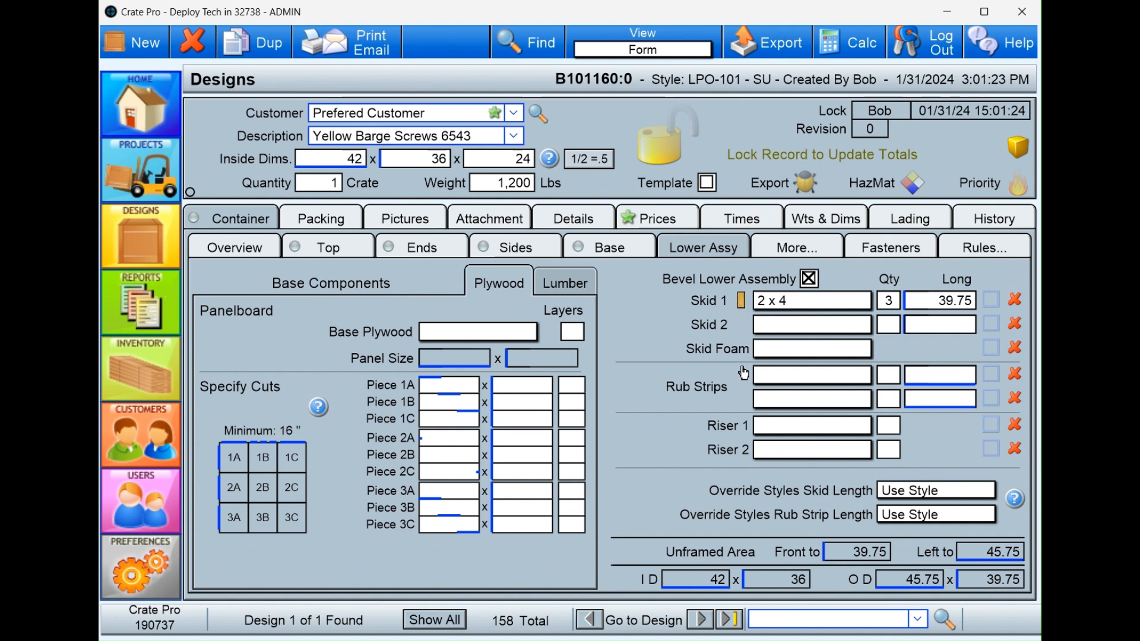
left_click(742, 303)
left_click(882, 249)
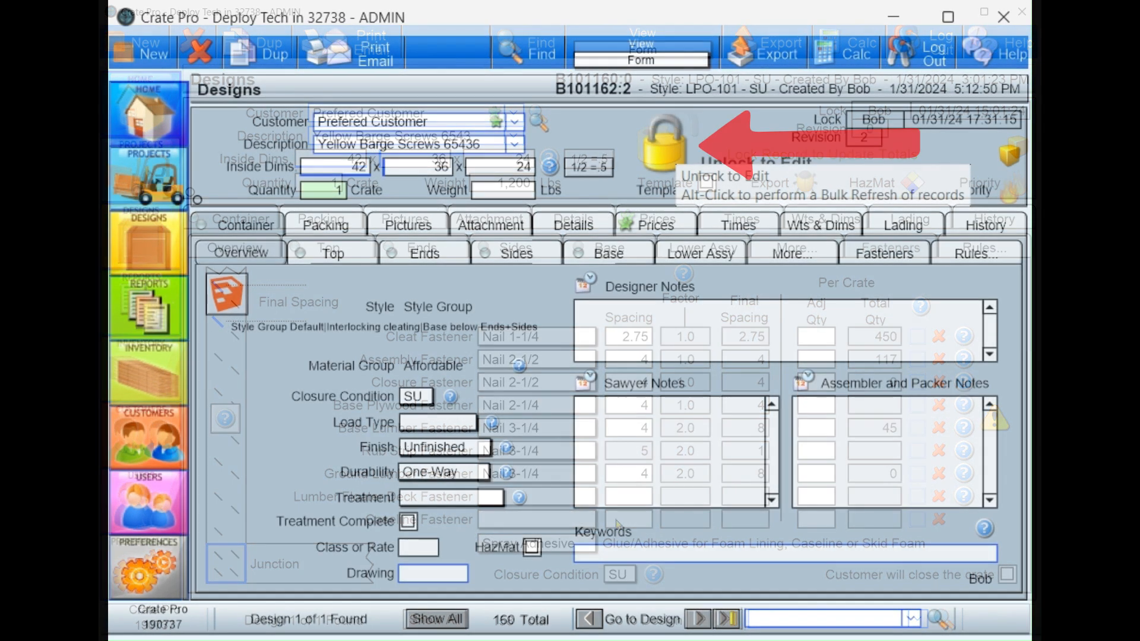
- Preview the Cut List by Material and the Cut List by Panel for the Yellow Barge Screws 65436 design
left_click(358, 55)
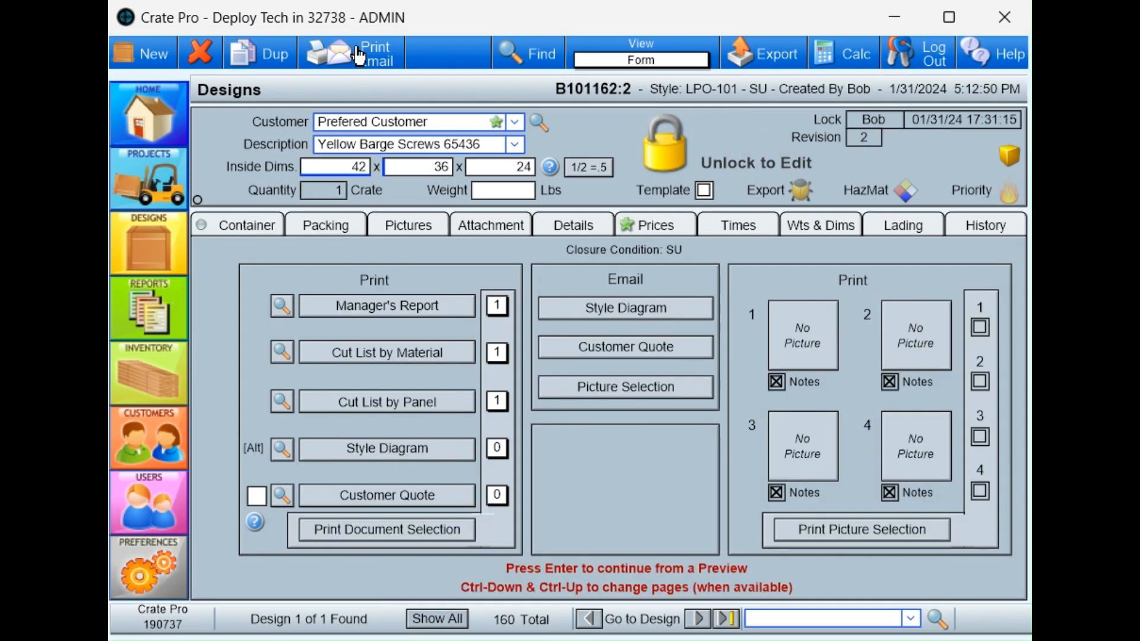
left_click(282, 355)
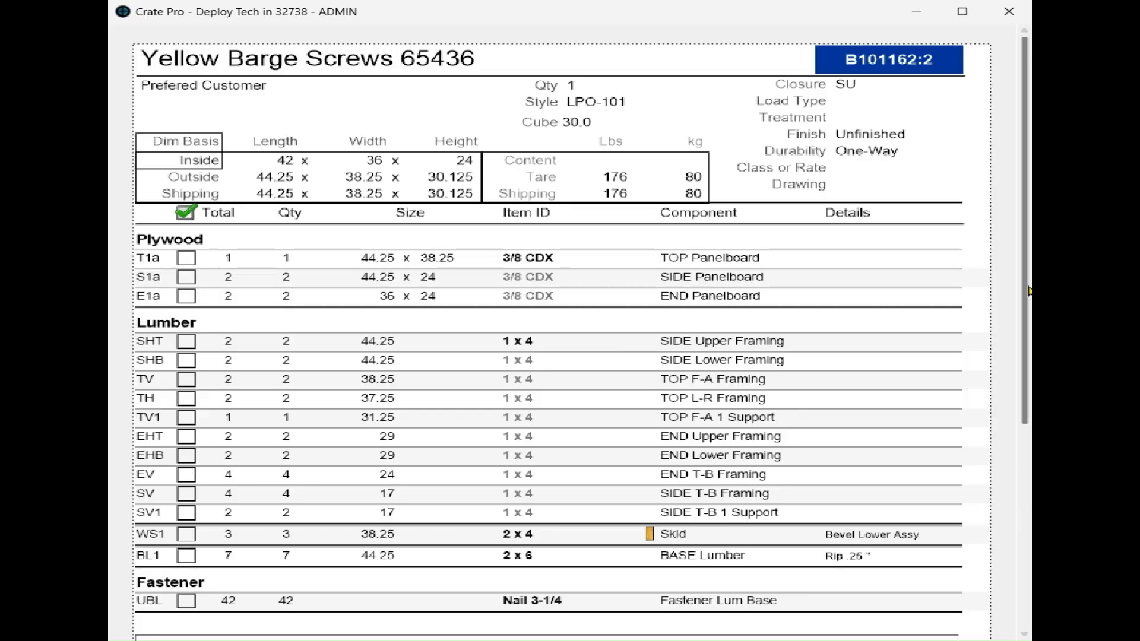
left_click_drag(1029, 291, 1000, 284)
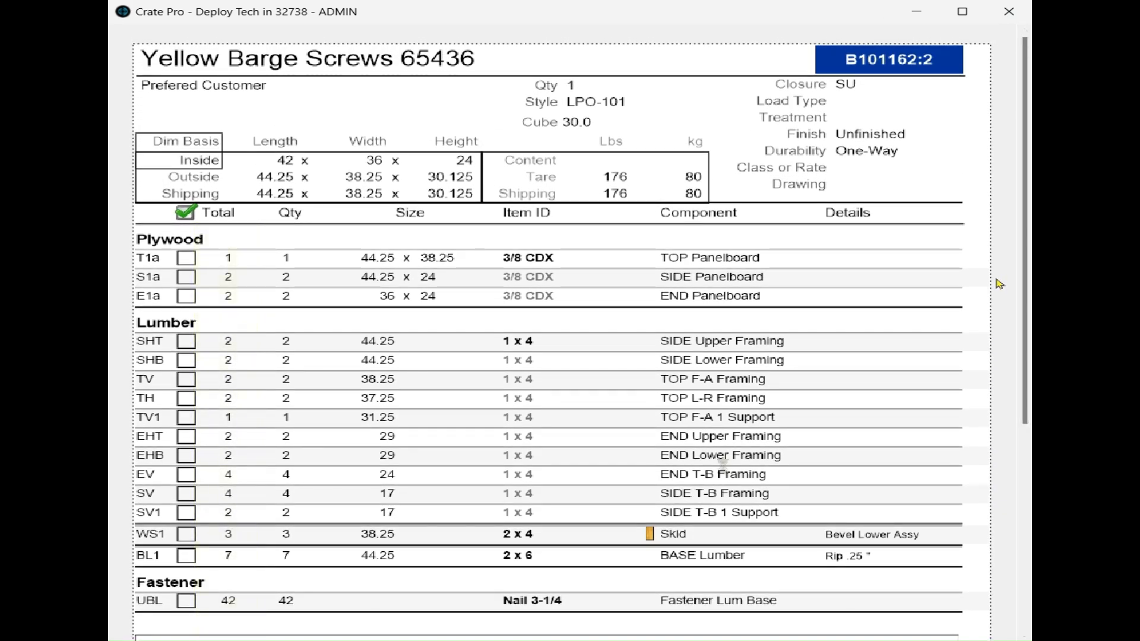
key("Return")
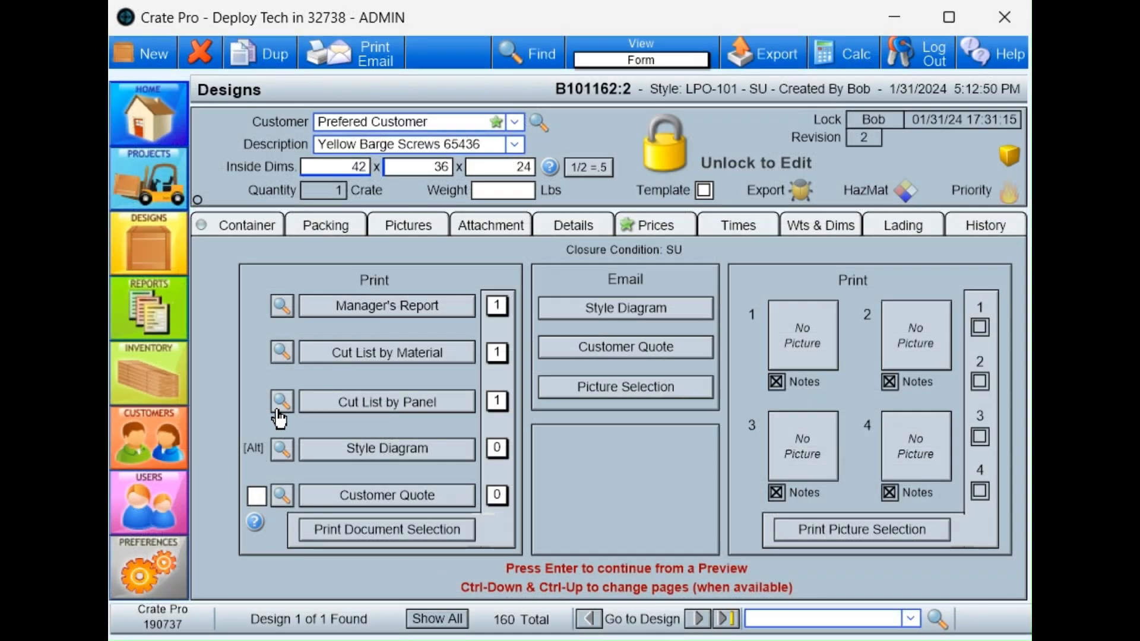
left_click(281, 402)
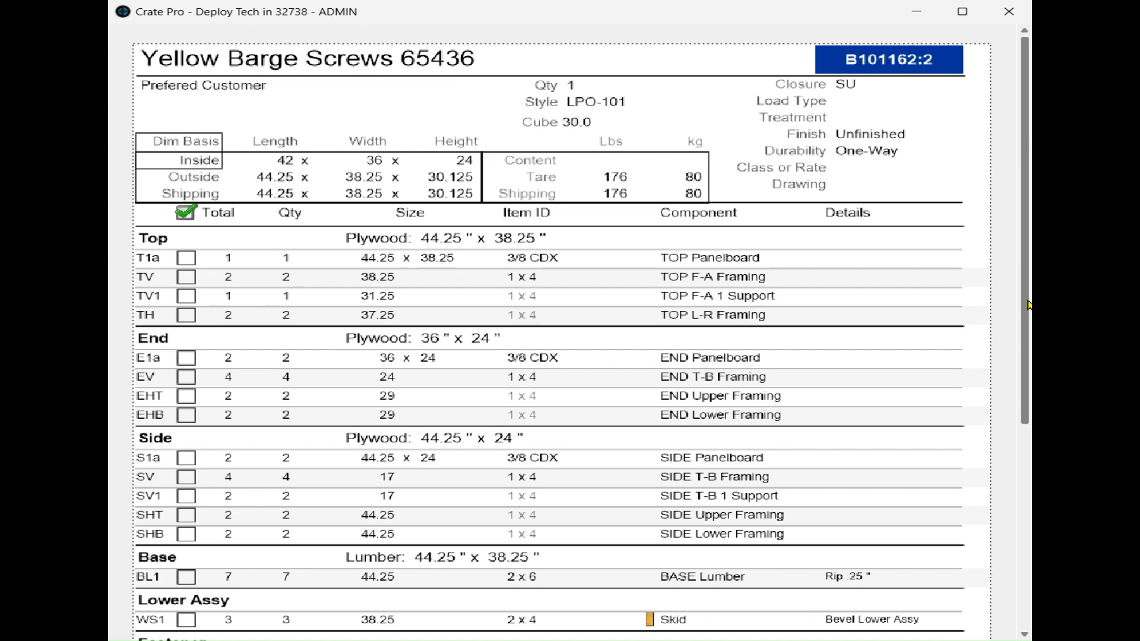
- Set the design's quantity to 10 crates and review the prices
left_click(662, 224)
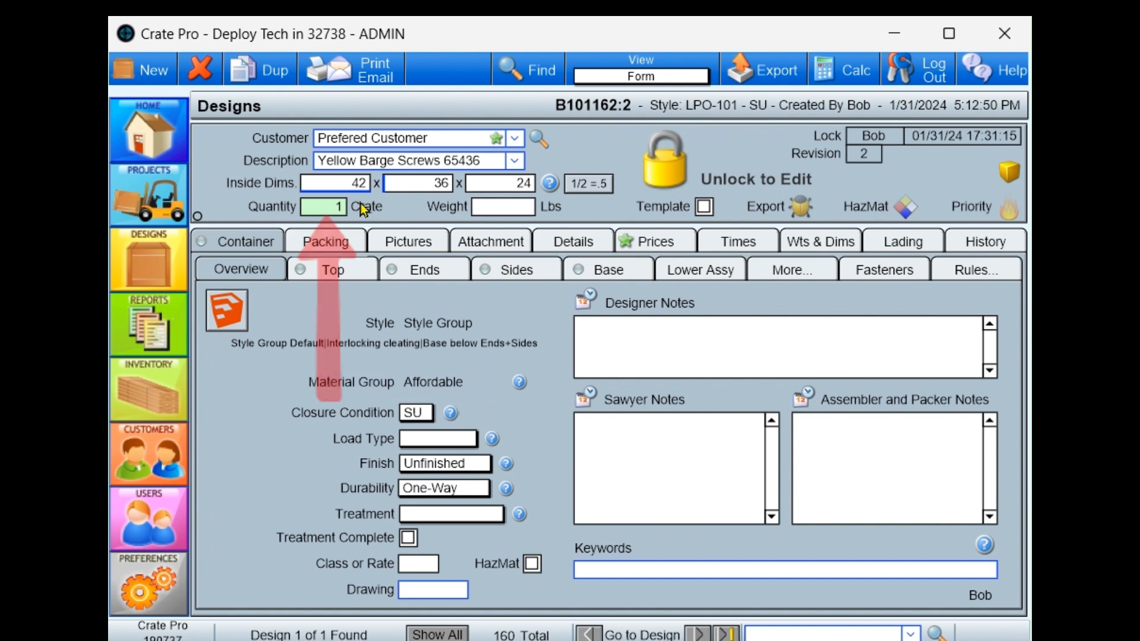
left_click(340, 208)
type("10")
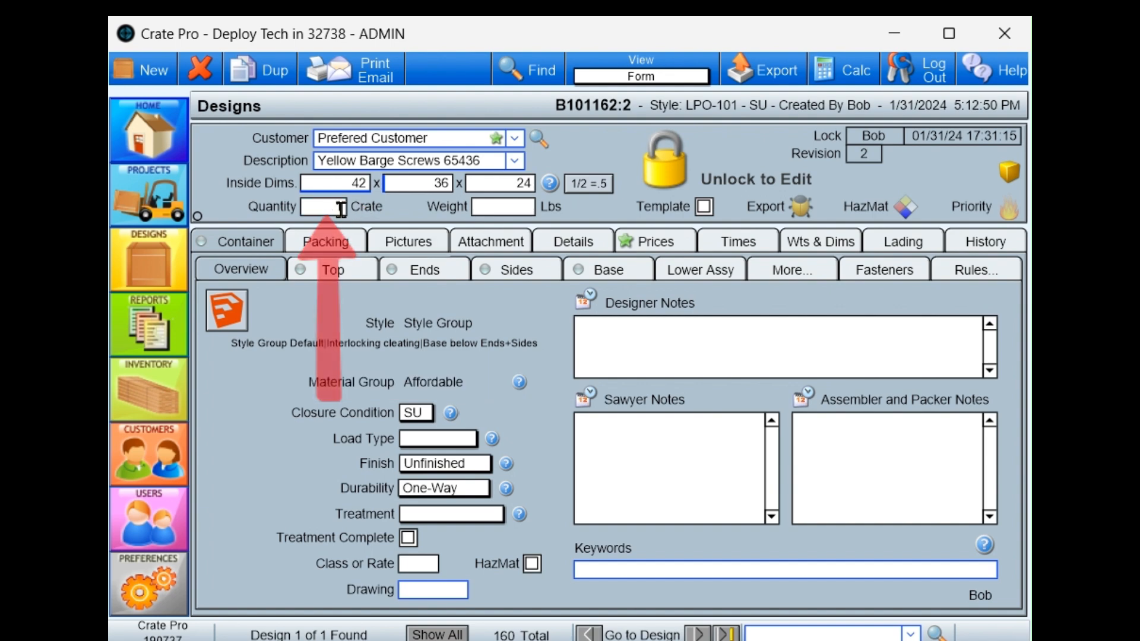
key("Tab")
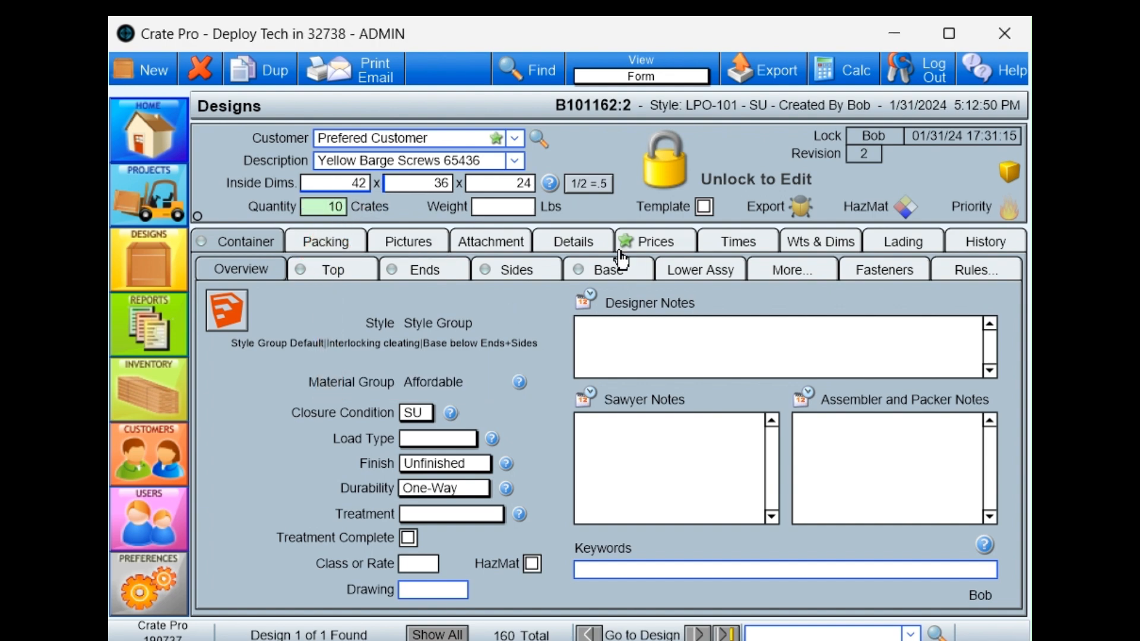
left_click(660, 245)
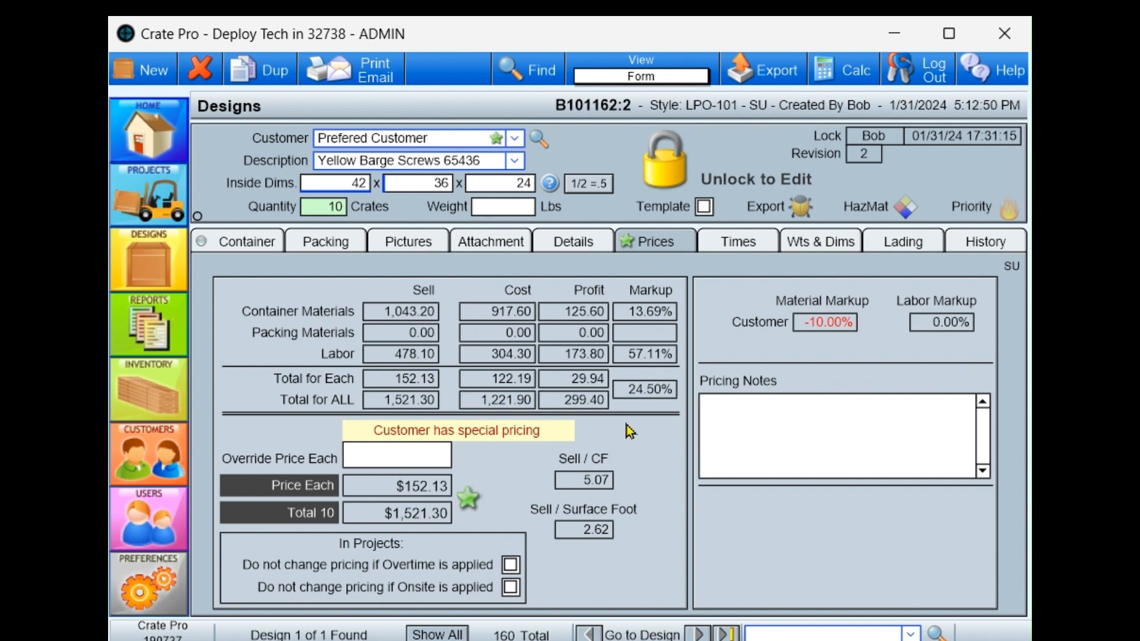
- Open the Cut List by Material for the 10-crate quantity
left_click(379, 71)
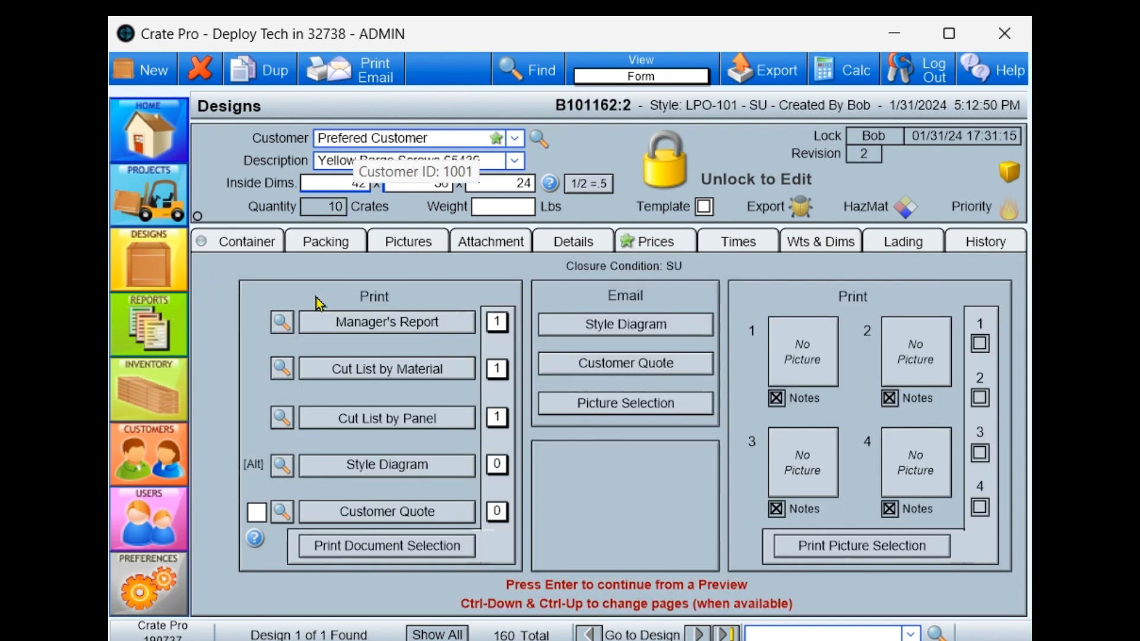
left_click(312, 369)
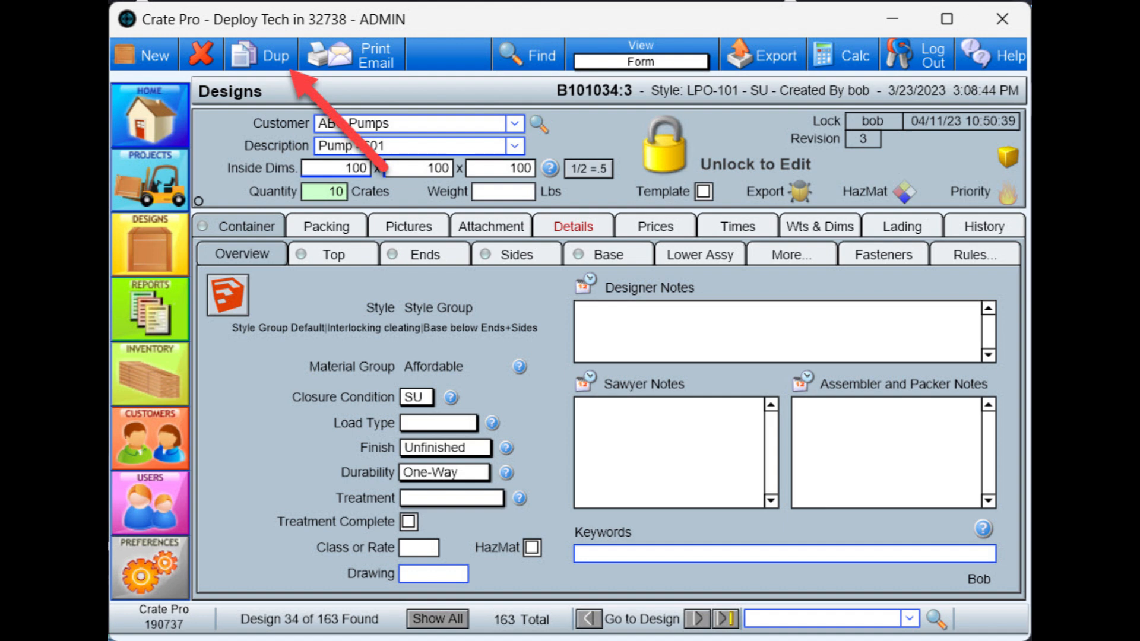
- Duplicate the ABC Pumps design, and unlock the Twin Lakes Pumping design Part YGH1X 2 for editing
left_click(280, 61)
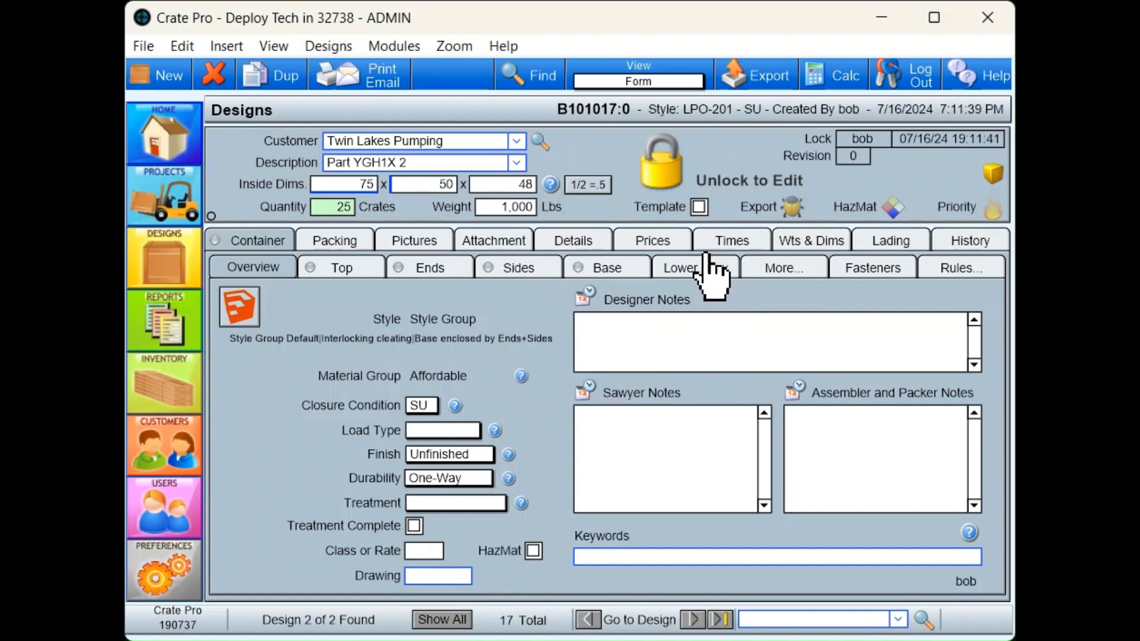
left_click(668, 174)
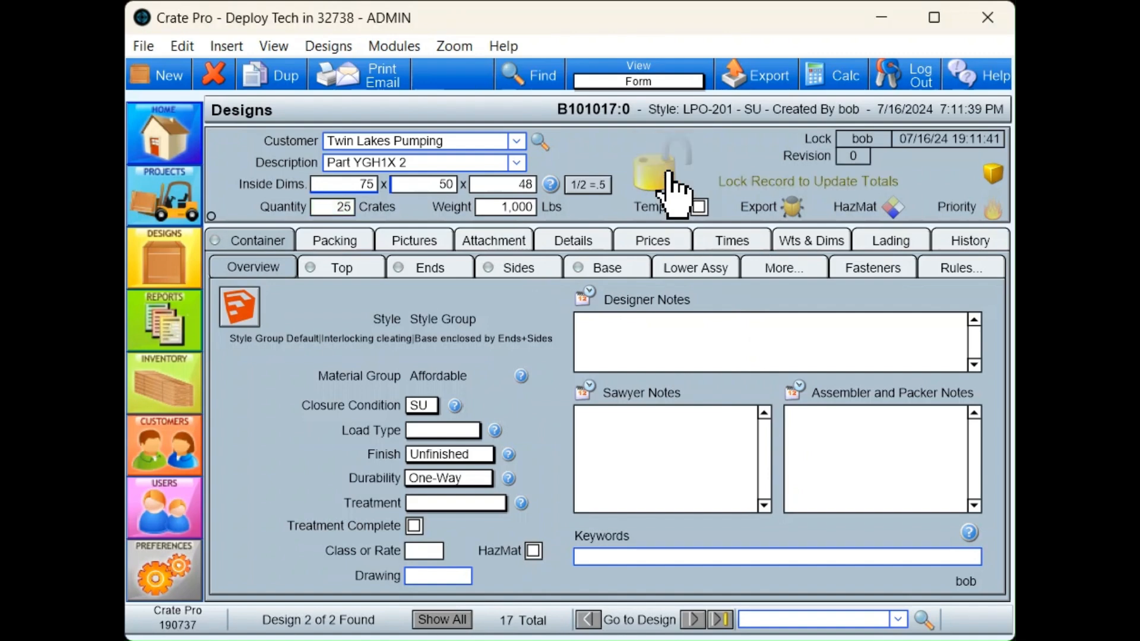
- Set the second inside dimension of the Twin Lakes Pumping design Part YGH1X 2 to 46.5
left_click(450, 186)
double_click(446, 186)
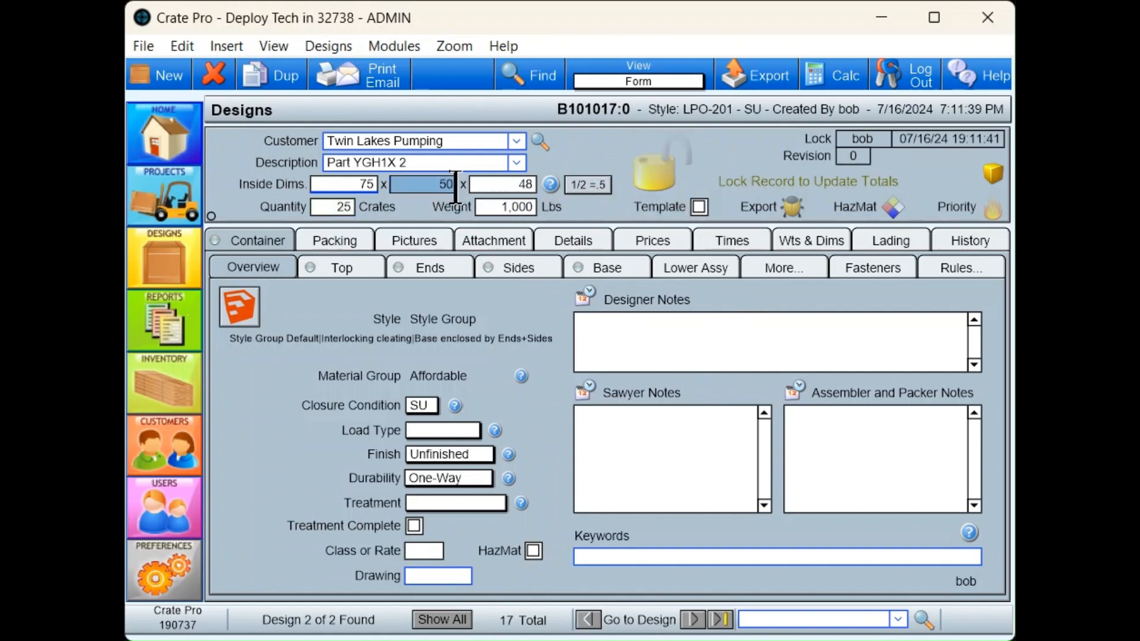
type("46")
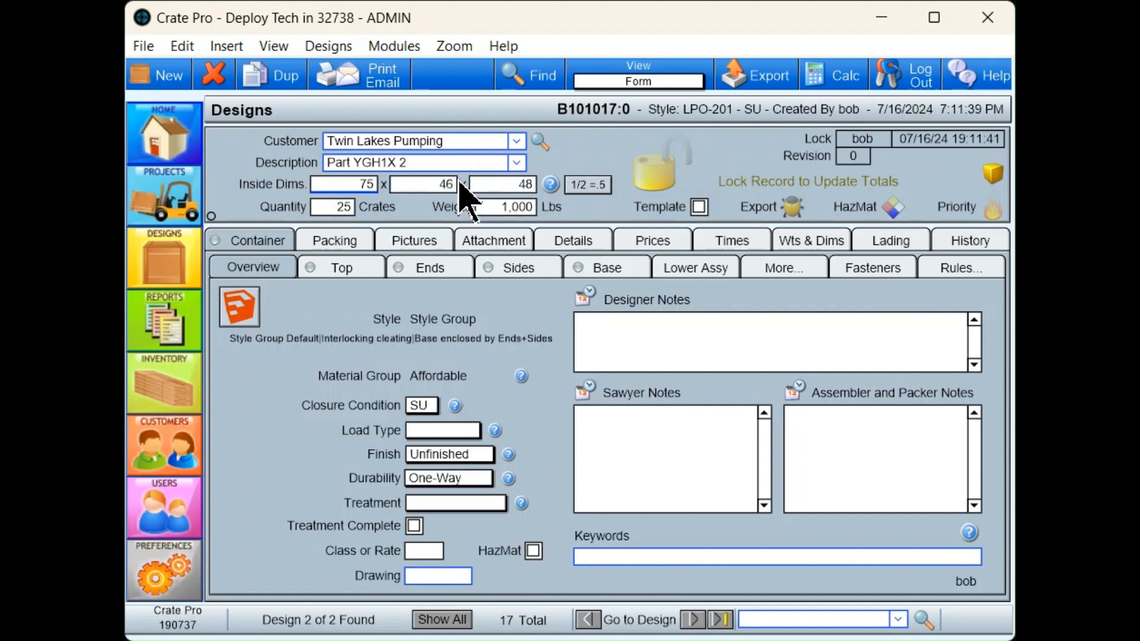
type(".5")
left_click(513, 306)
- Run all rules to refit the mismatched panels to the changed dimension, and lock the design to update its totals
left_click(310, 275)
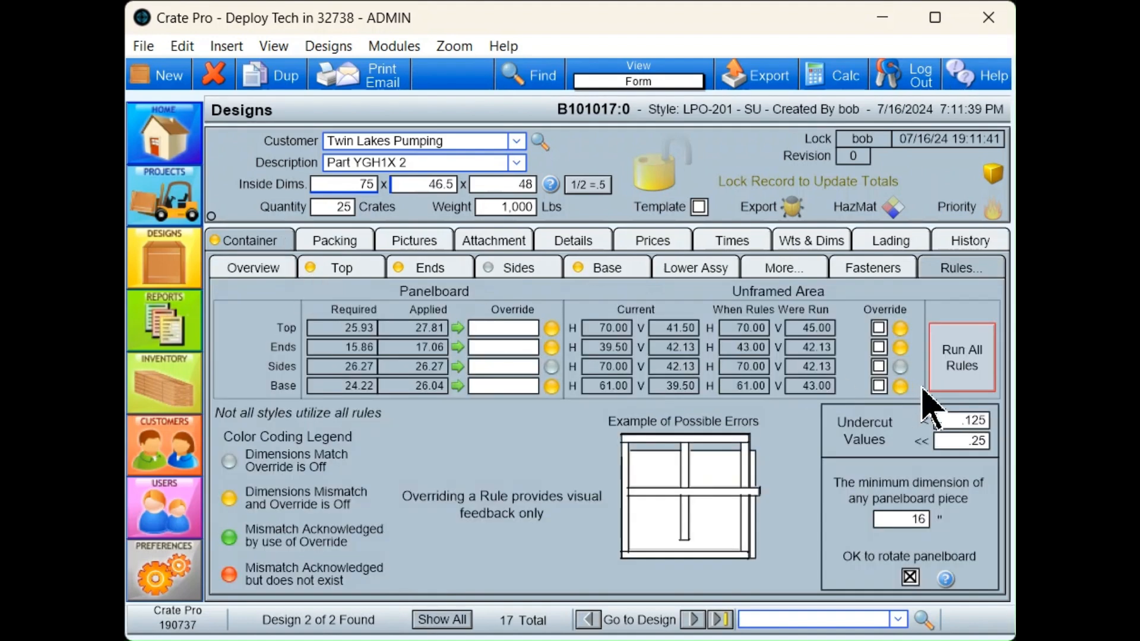
left_click(961, 362)
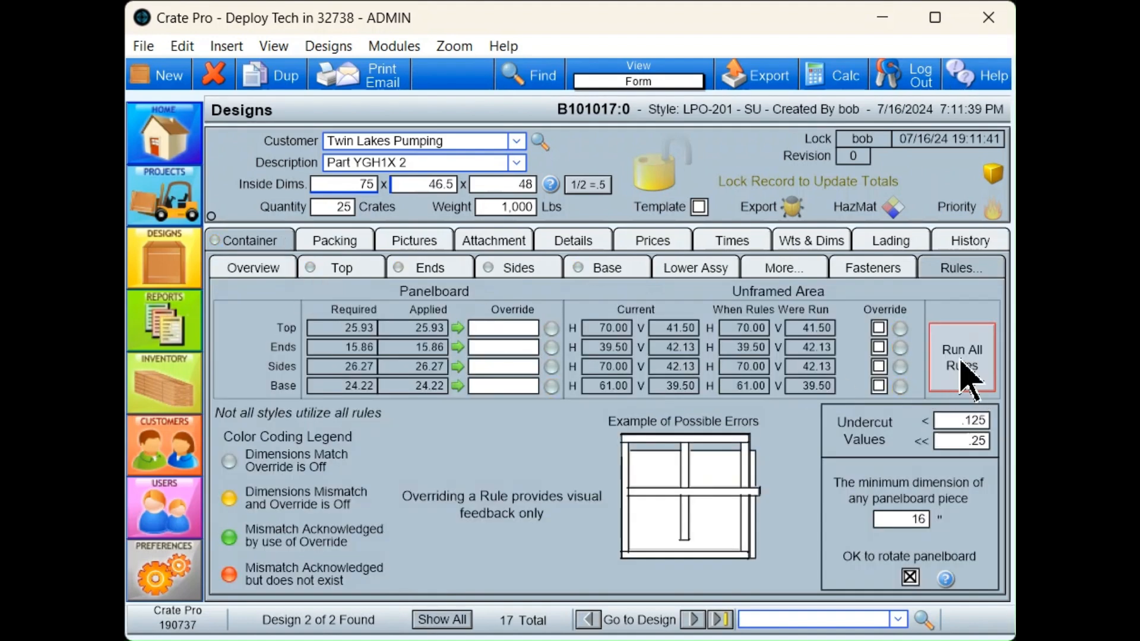
left_click(652, 174)
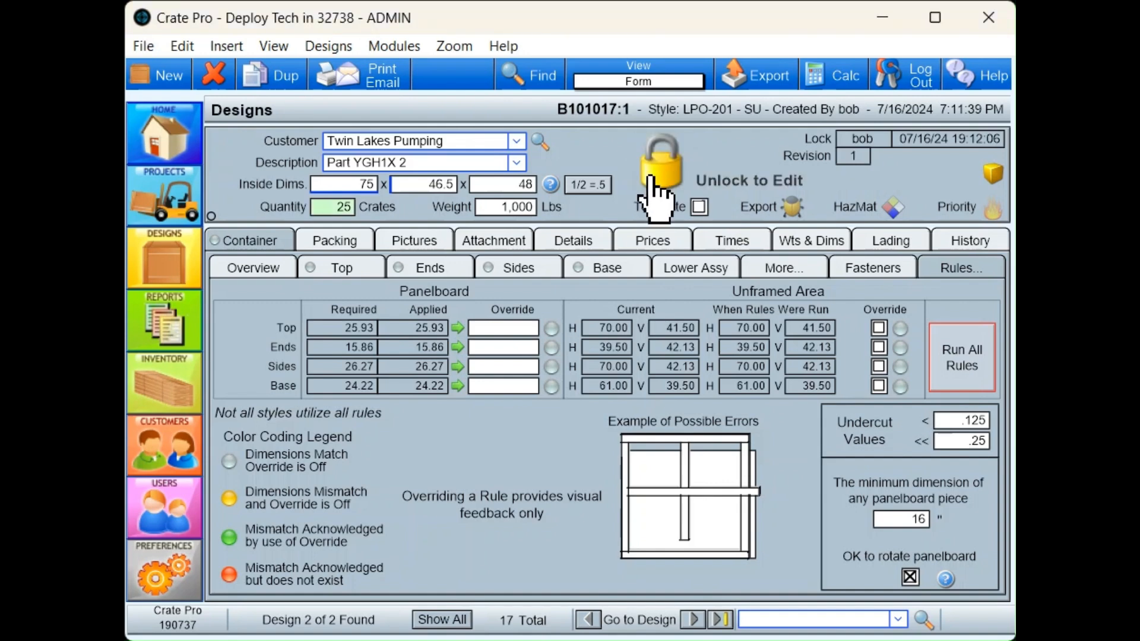
left_click(656, 181)
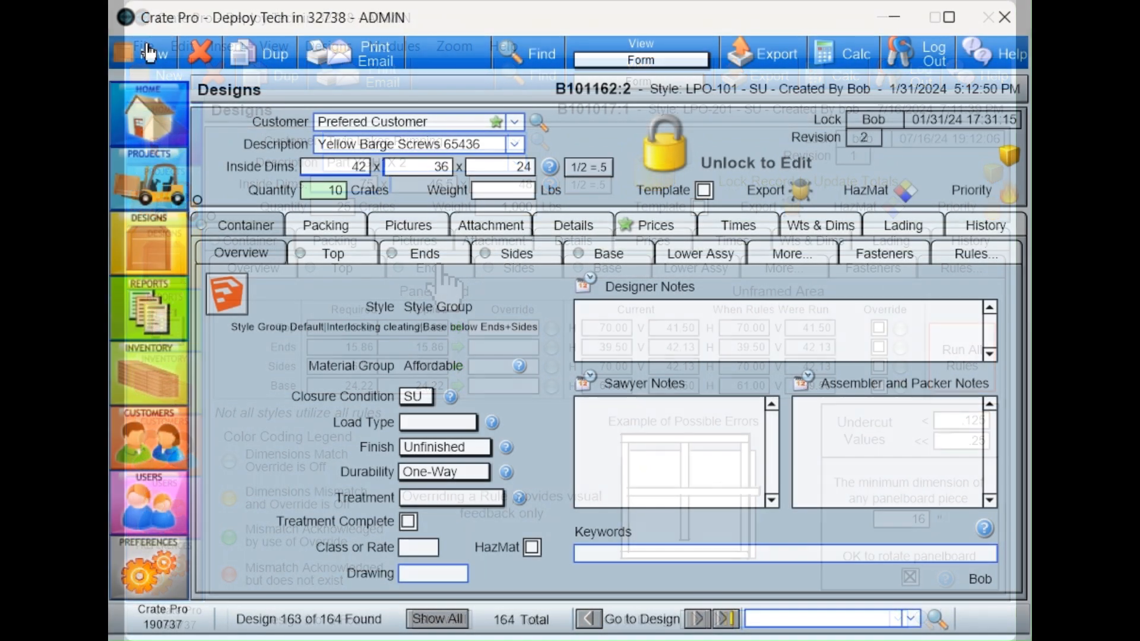
- Start a new design from the design templates and filter them to the customer ABC Pumps
left_click(149, 54)
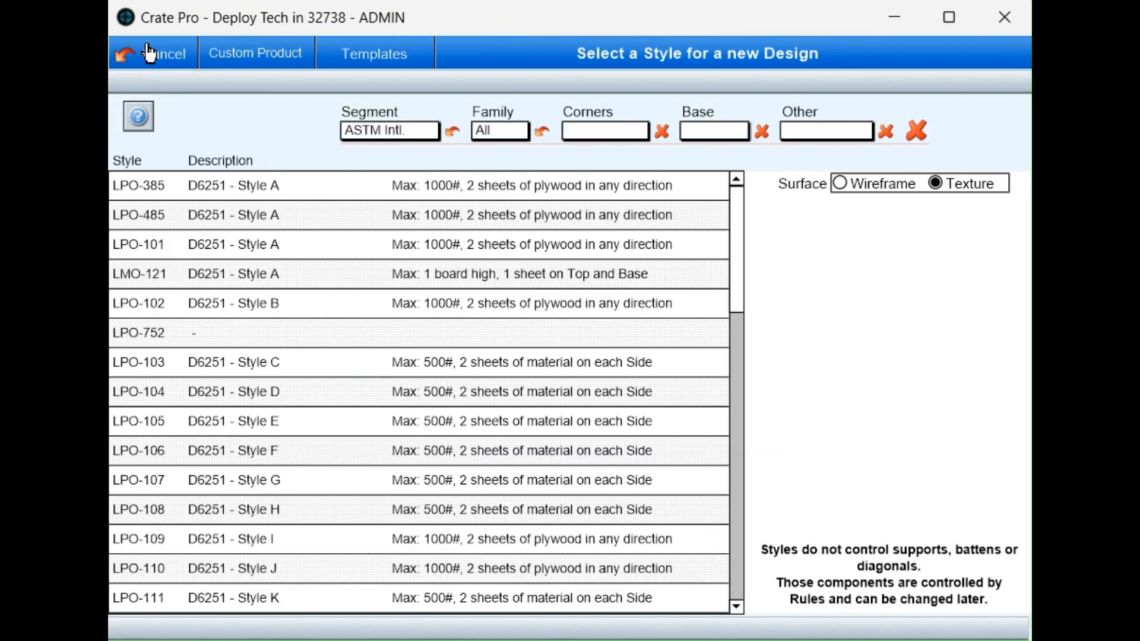
left_click(374, 62)
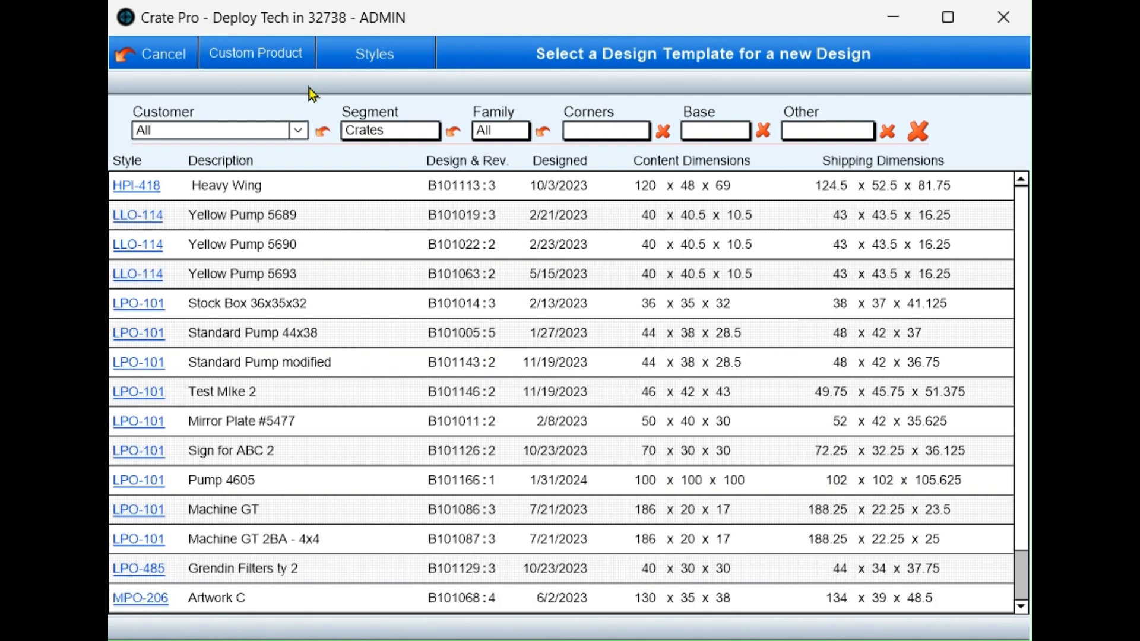
left_click(300, 133)
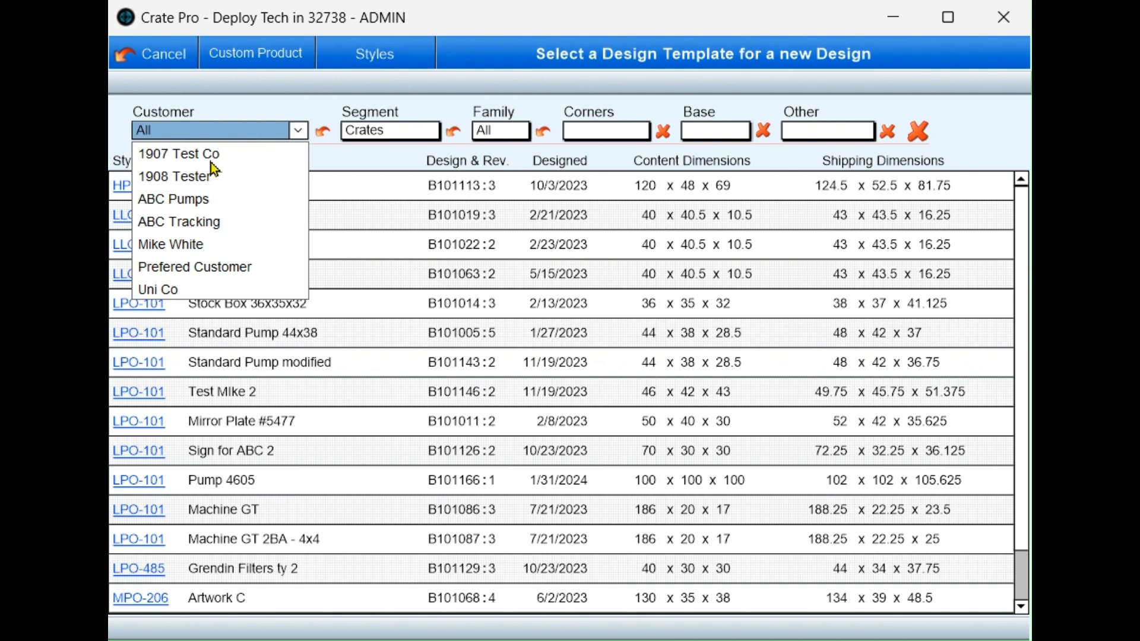
left_click(198, 202)
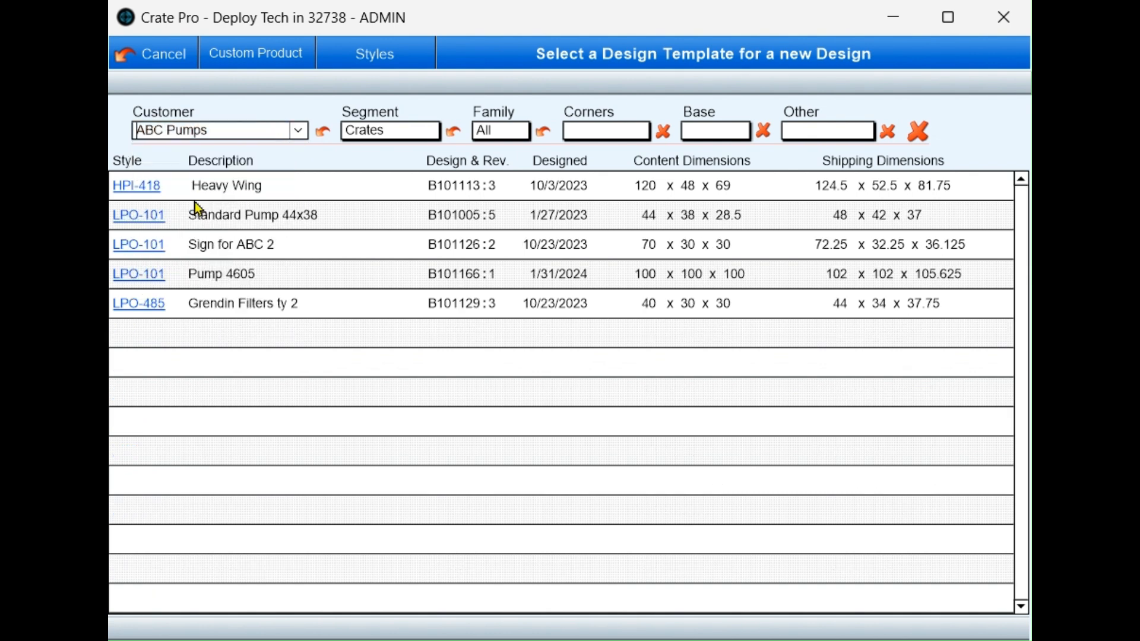
- Create the design from the Standard Pump 44x38 template, then unlock and relock the record to update its totals
left_click(248, 222)
left_click(988, 141)
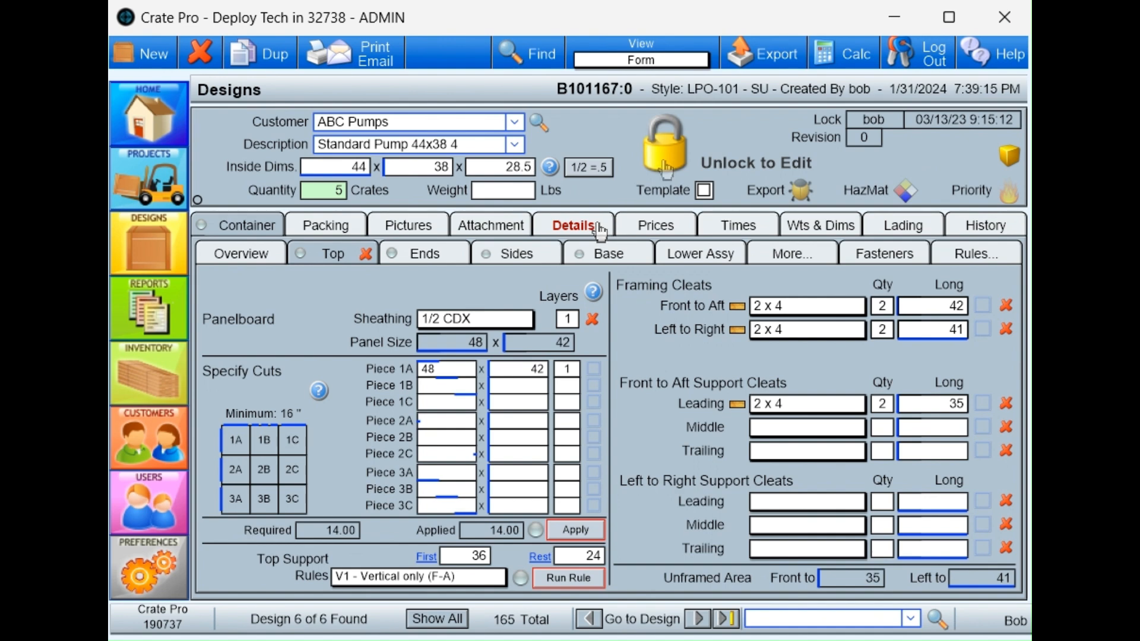
left_click(666, 162)
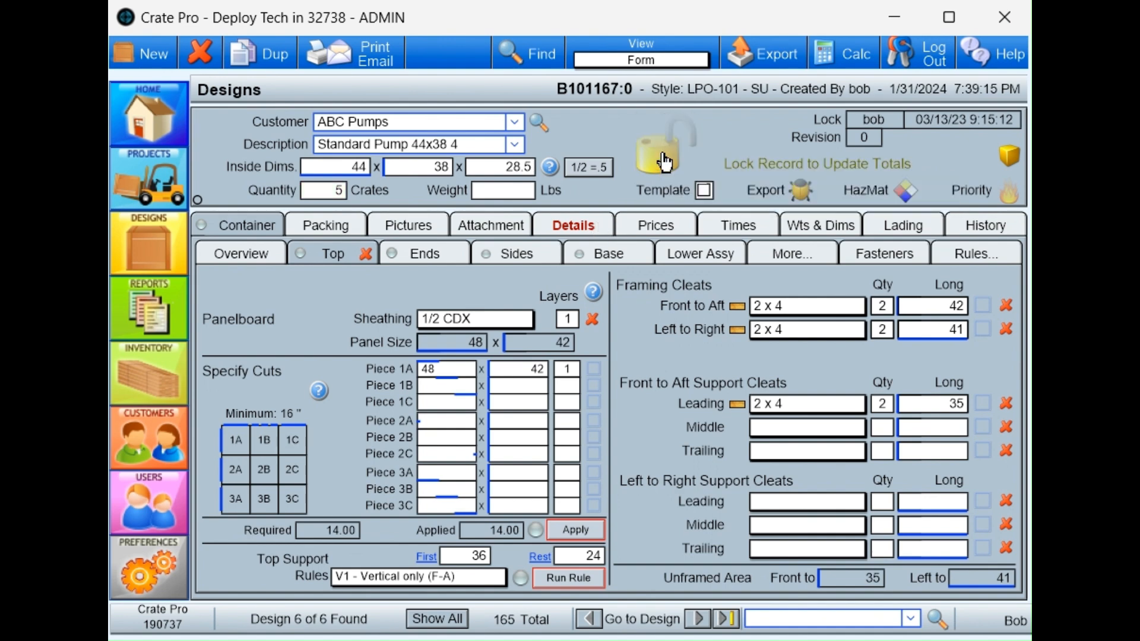
left_click(666, 162)
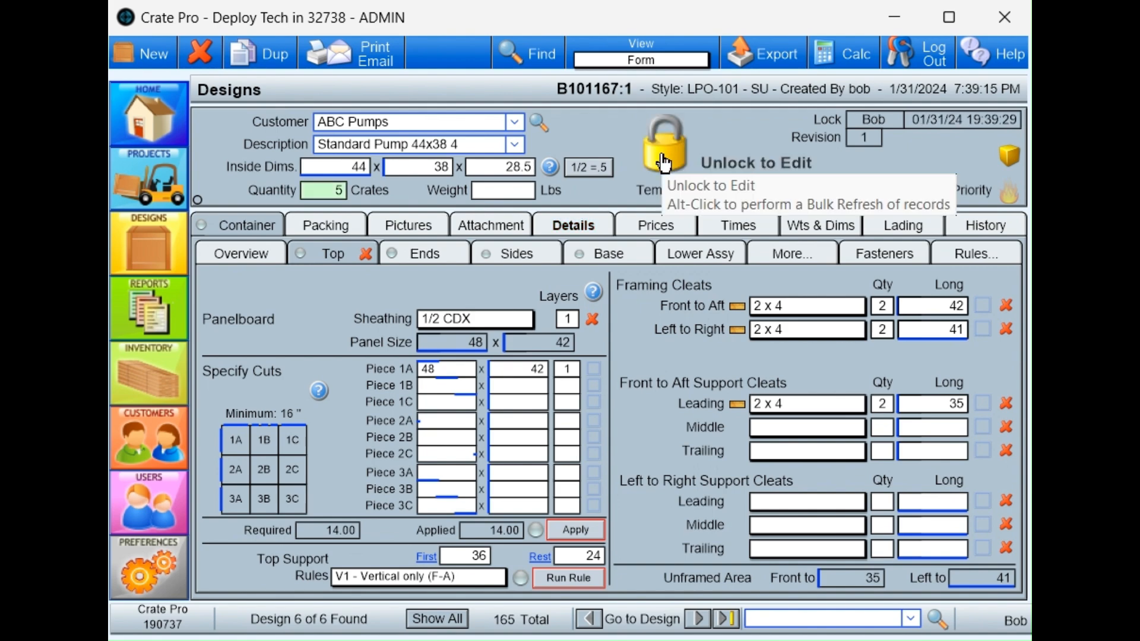